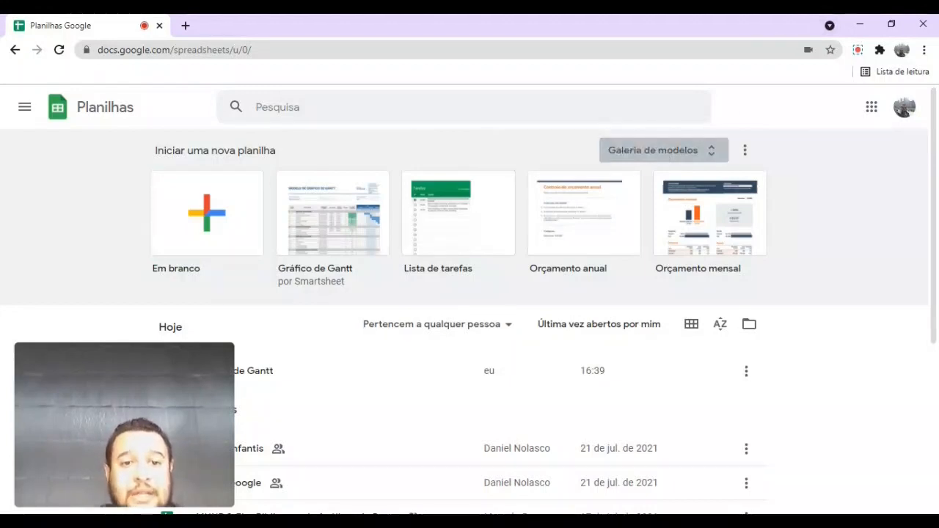
# - Open the Galeria de modelos and scroll down to the Gerenciamento de projetos templates
pyautogui.click(663, 151)
pyautogui.scroll(-2, 663, 152)
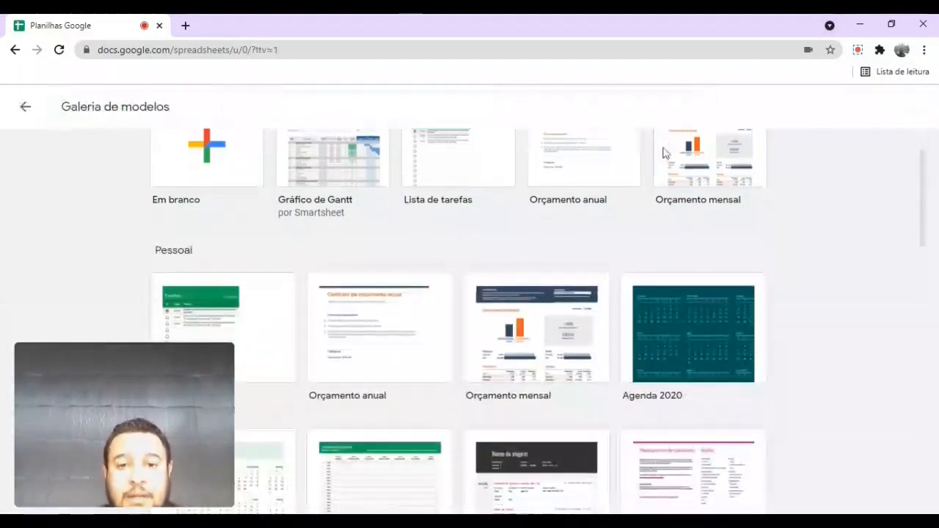
pyautogui.scroll(1, 662, 153)
pyautogui.scroll(-1, 663, 153)
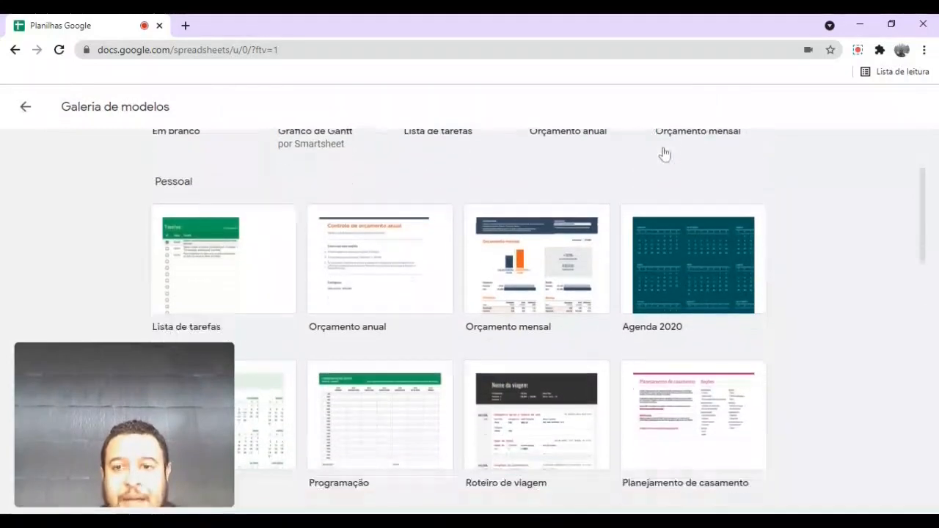
pyautogui.scroll(-5, 664, 153)
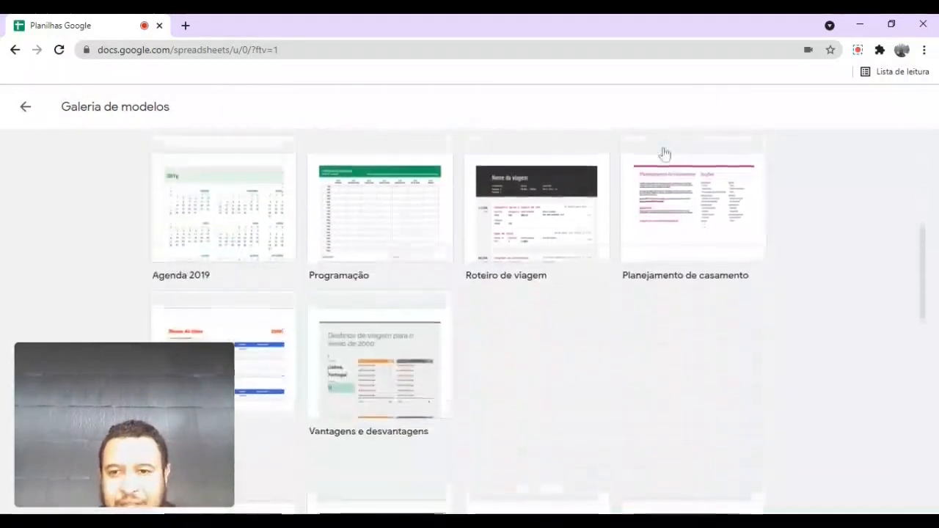
pyautogui.scroll(-3, 665, 153)
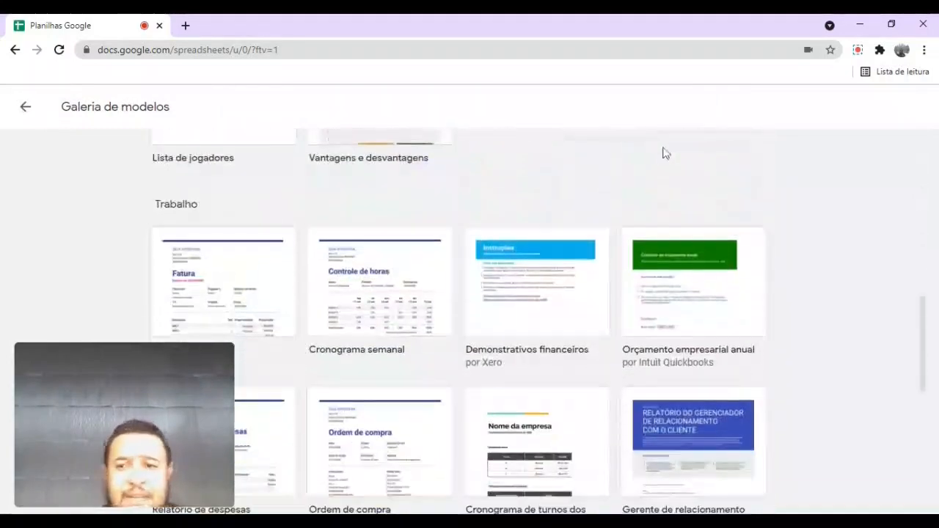
pyautogui.scroll(-3, 664, 153)
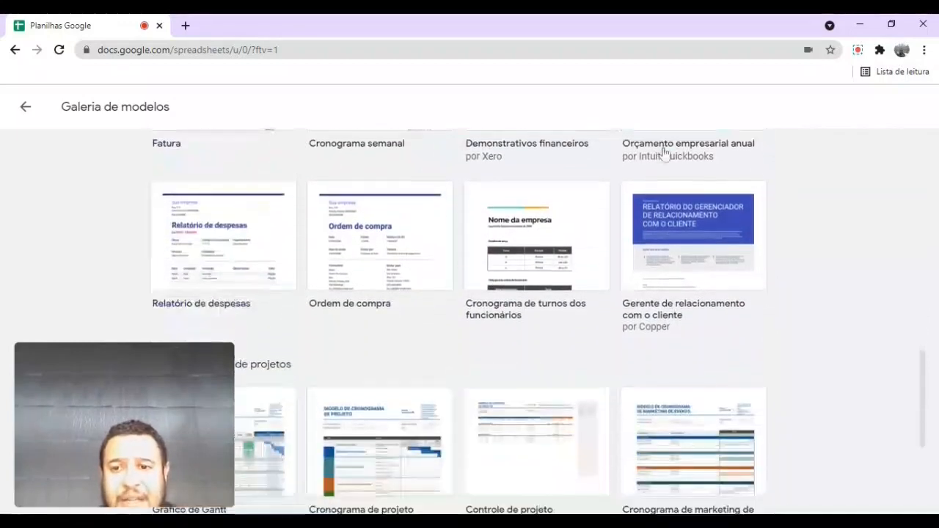
pyautogui.scroll(-2, 665, 153)
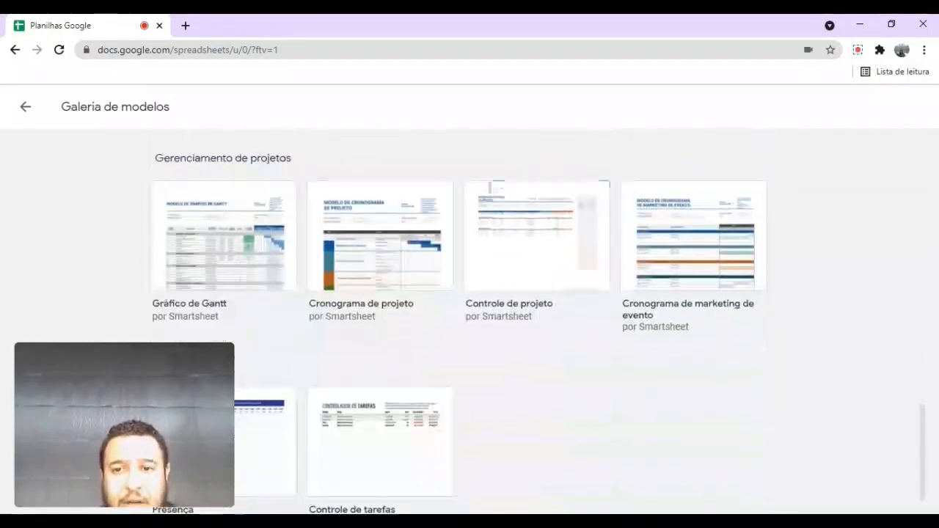
pyautogui.click(650, 224)
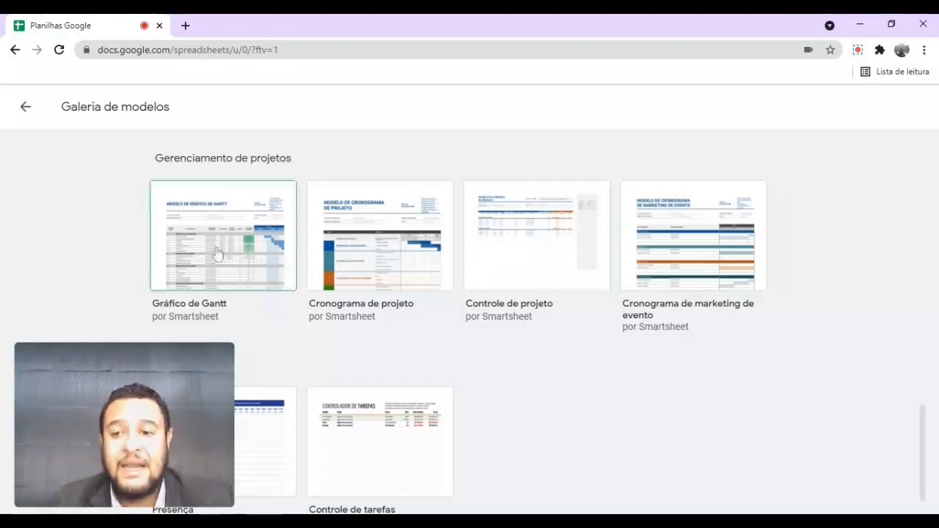
# - Create a sheet from the Gráfico de Gantt template, titled 'Construção de uma casa', with the project manager's name
pyautogui.click(476, 305)
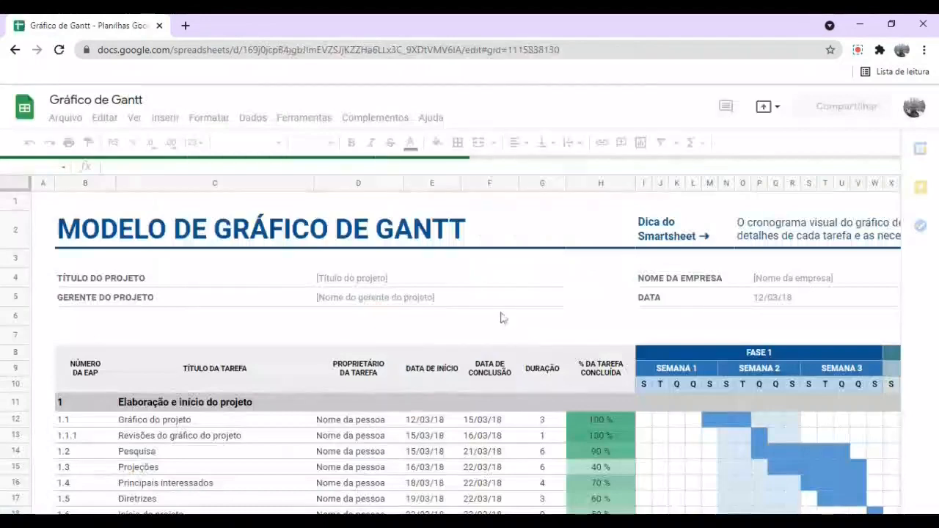
pyautogui.click(355, 275)
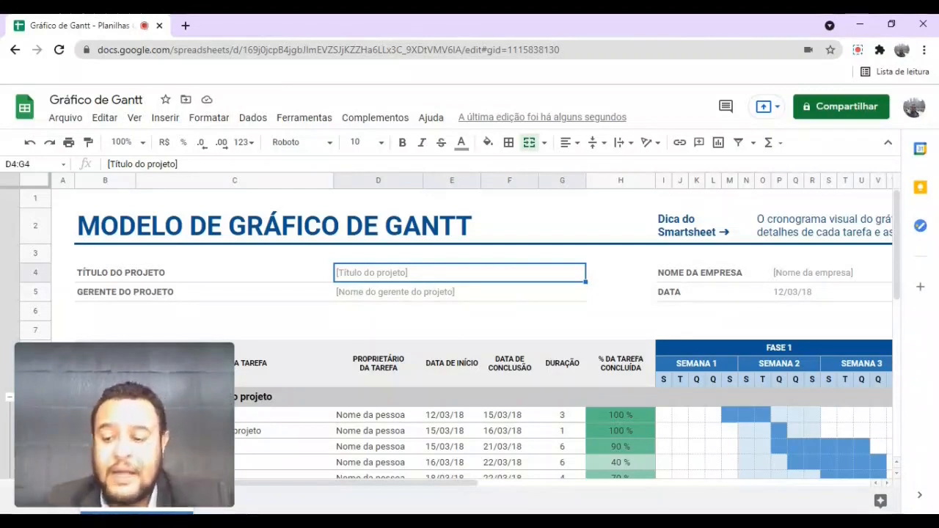
pyautogui.write('Cons')
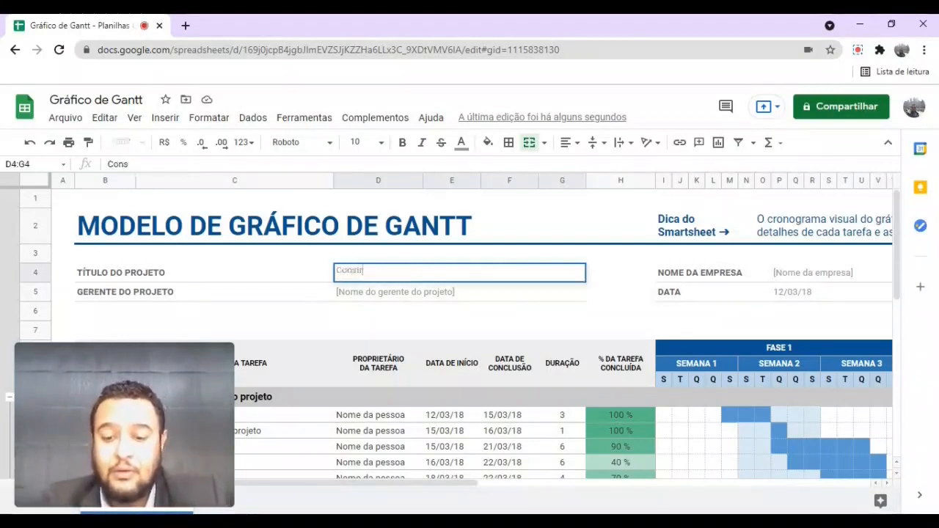
pyautogui.write('trução de um')
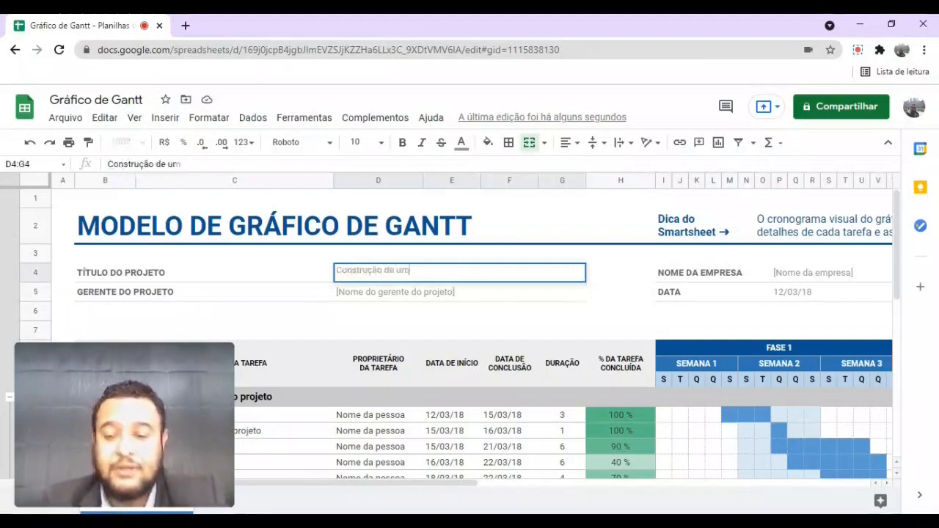
pyautogui.write('a casa')
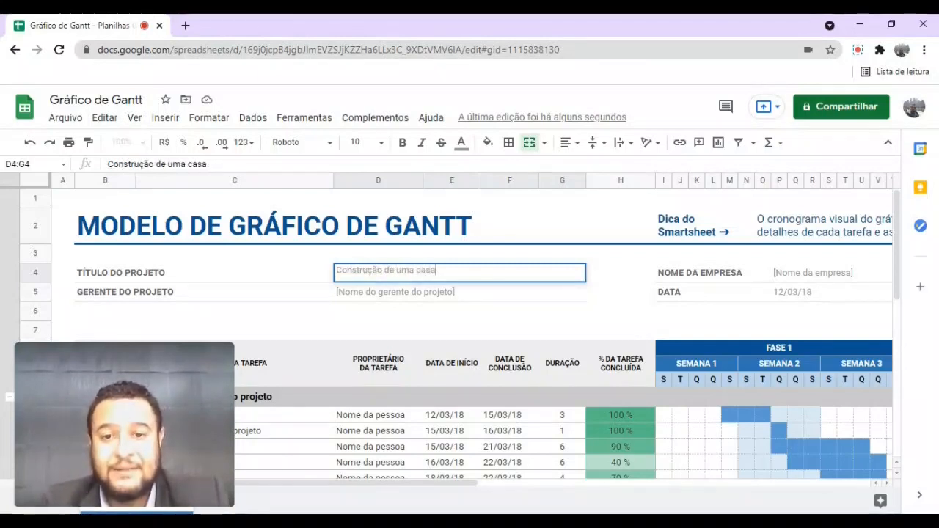
pyautogui.press('Return')
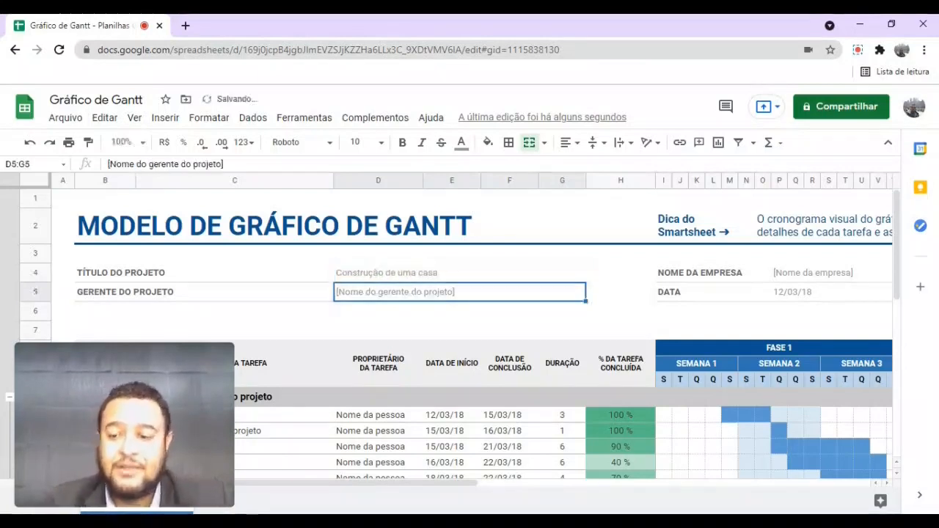
pyautogui.press('Return')
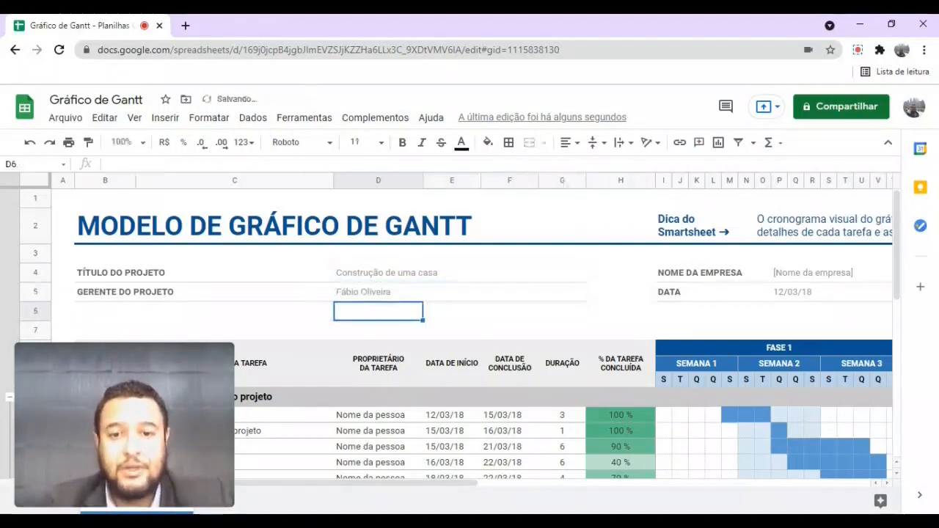
# - Hide the side panel and replace the 12/03/18 project date in P5 with 01/08/21
pyautogui.click(839, 273)
pyautogui.click(810, 295)
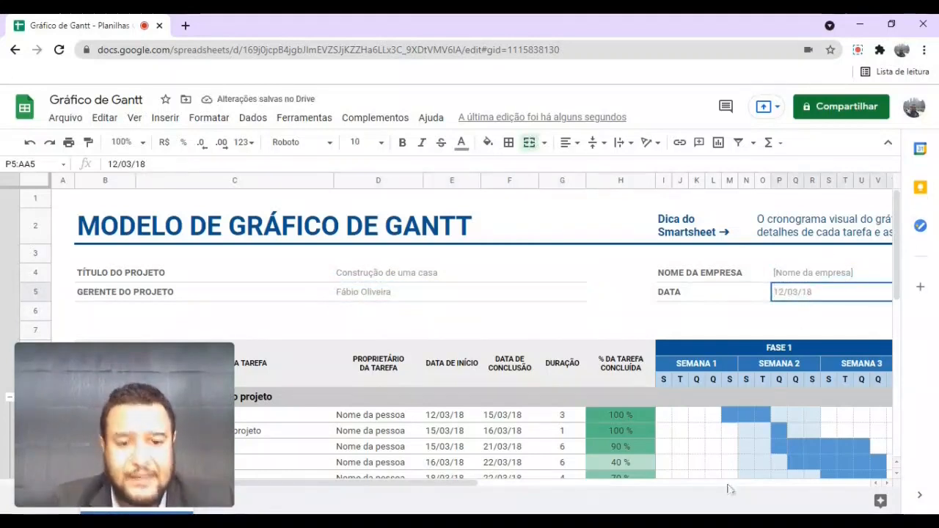
pyautogui.click(919, 497)
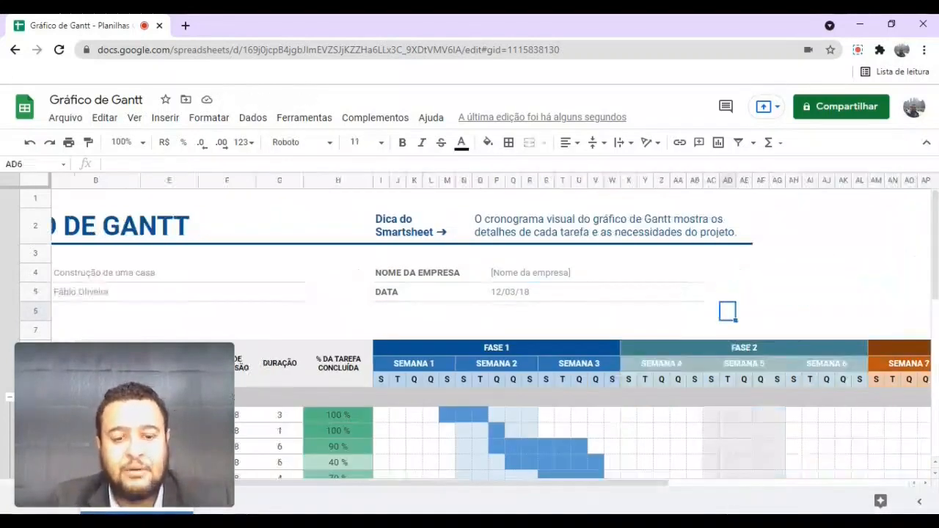
pyautogui.press('Left')
pyautogui.press('Left')
pyautogui.press('Left')
pyautogui.press('Left')
pyautogui.press('Left')
pyautogui.press('Left')
pyautogui.press('Left')
pyautogui.press('Left')
pyautogui.press('Left')
pyautogui.press('Left')
pyautogui.press('Left')
pyautogui.press('Left')
pyautogui.press('Left')
pyautogui.press('Left')
pyautogui.press('Left')
pyautogui.press('Left')
pyautogui.press('Left')
pyautogui.press('Left')
pyautogui.press('Left')
pyautogui.press('Left')
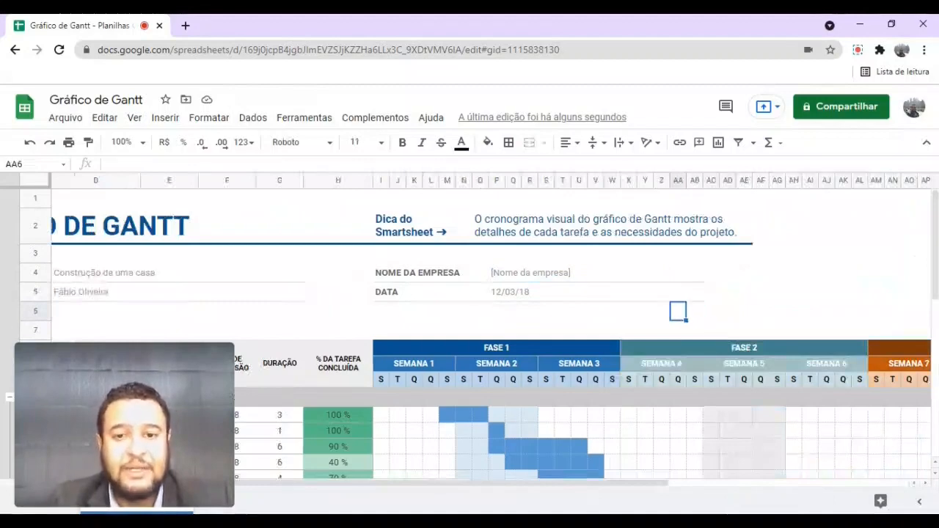
pyautogui.press('Right')
pyautogui.press('Right')
pyautogui.press('Right')
pyautogui.press('Right')
pyautogui.press('Right')
pyautogui.press('Right')
pyautogui.press('Right')
pyautogui.press('Right')
pyautogui.press('Right')
pyautogui.press('Right')
pyautogui.press('Left')
pyautogui.press('Left')
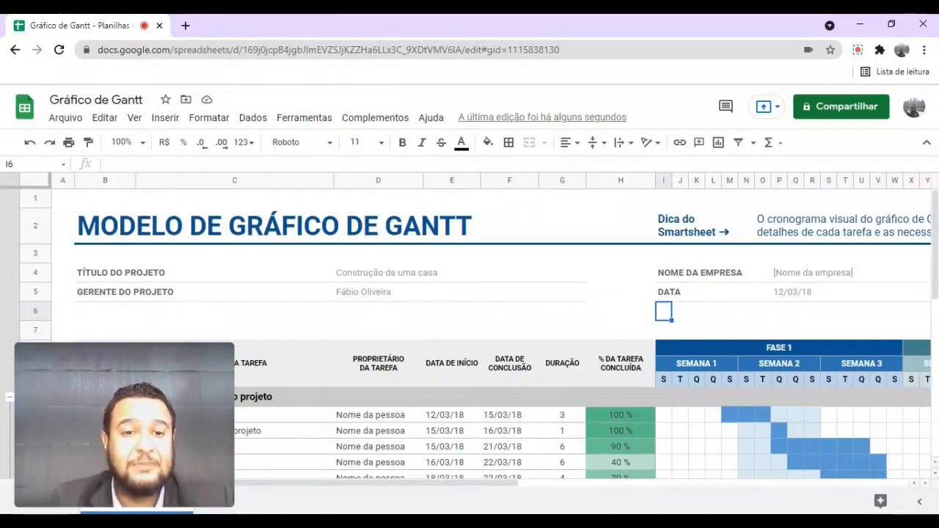
pyautogui.press('Up')
pyautogui.press('Right')
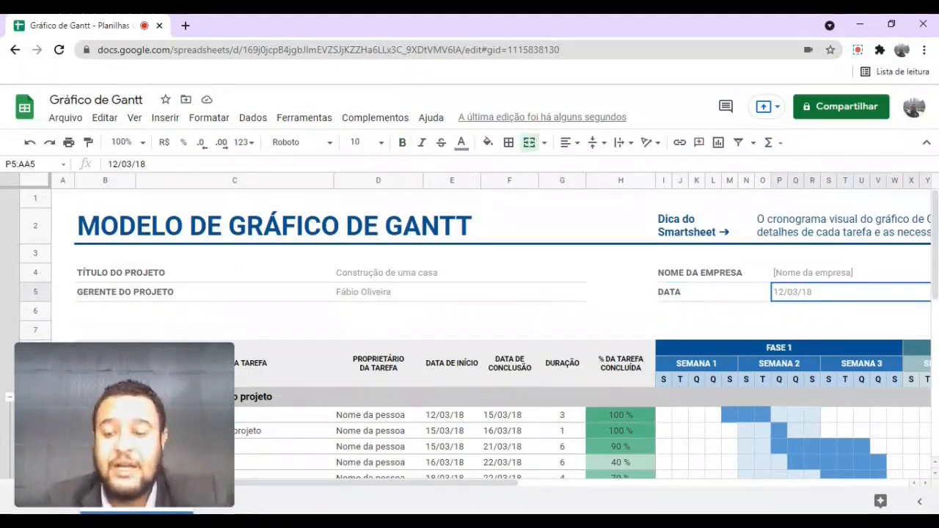
pyautogui.write('01/08/202')
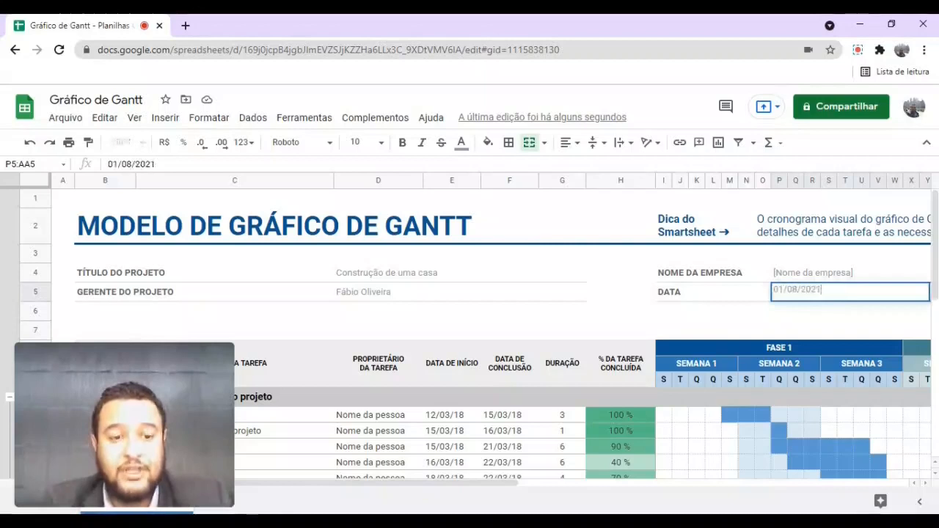
pyautogui.press('Return')
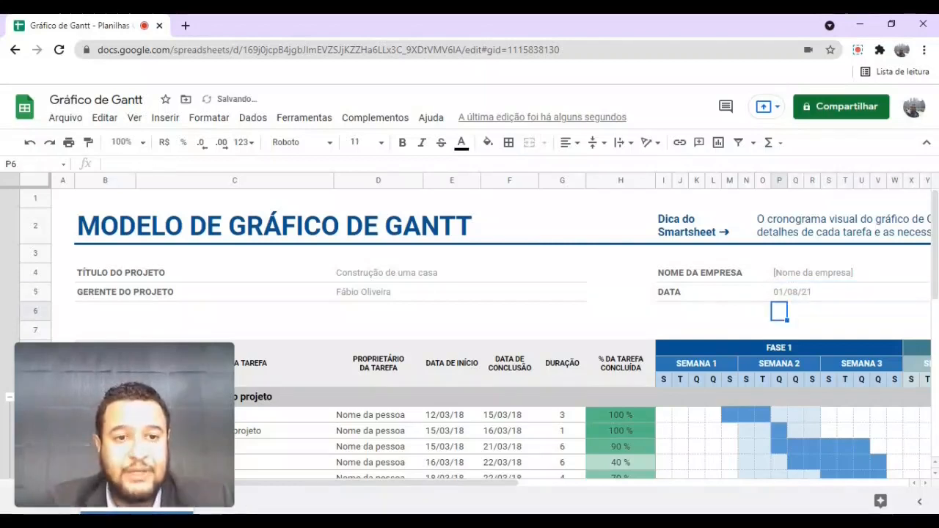
pyautogui.press('Left')
pyautogui.press('Left')
pyautogui.press('Left')
pyautogui.press('Left')
pyautogui.press('Left')
pyautogui.press('Left')
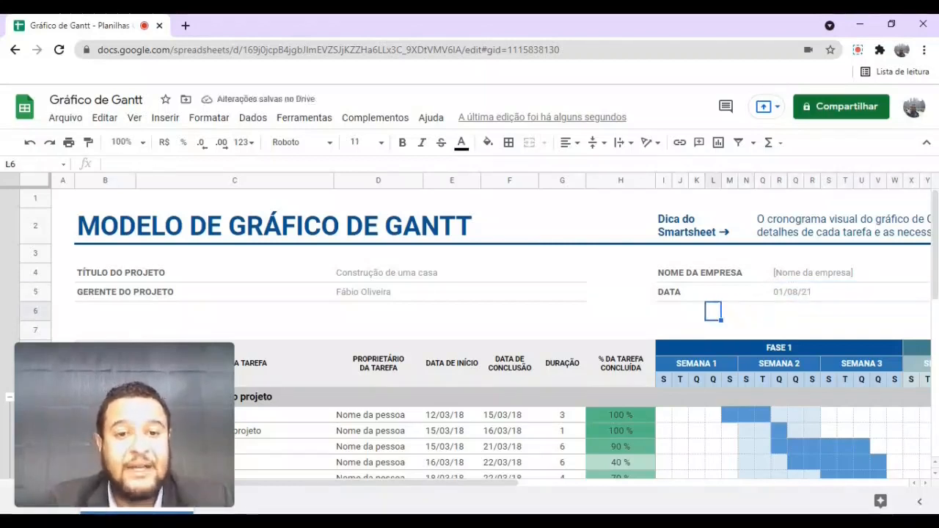
pyautogui.press('Left')
# - Add a 'Data final' label in I6 with end date 01/08/2022 beside it, selecting P6:U6
pyautogui.write('Da')
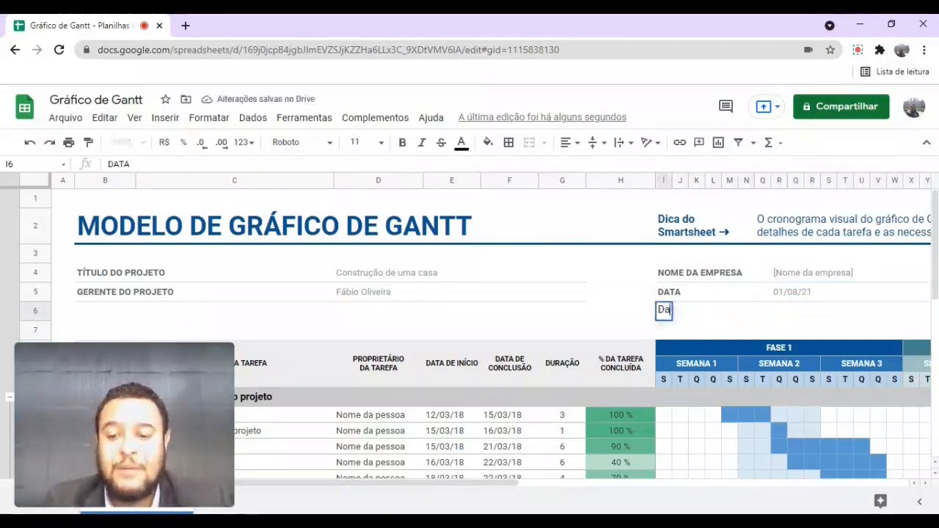
pyautogui.write('ta final')
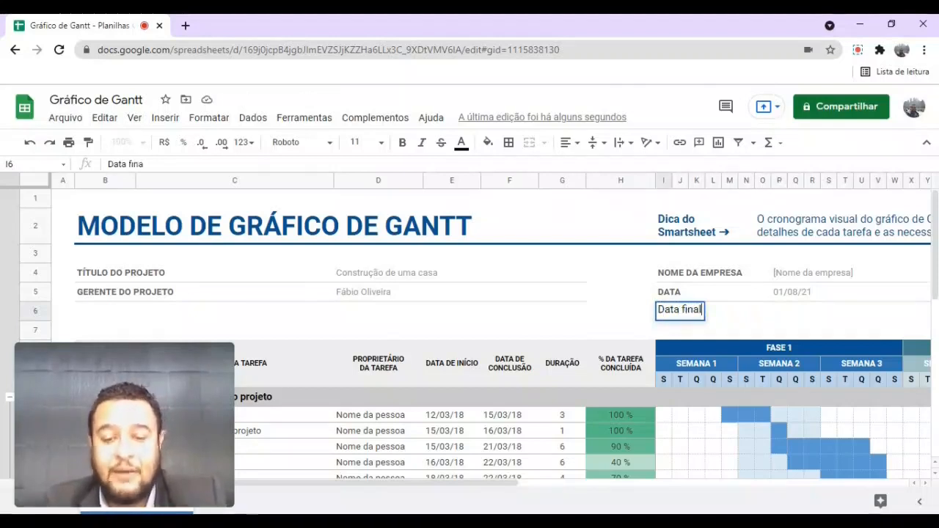
pyautogui.press('Return')
pyautogui.press('Up')
pyautogui.press('Right')
pyautogui.press('Right')
pyautogui.press('Right')
pyautogui.press('Right')
pyautogui.press('Right')
pyautogui.press('Right')
pyautogui.press('Right')
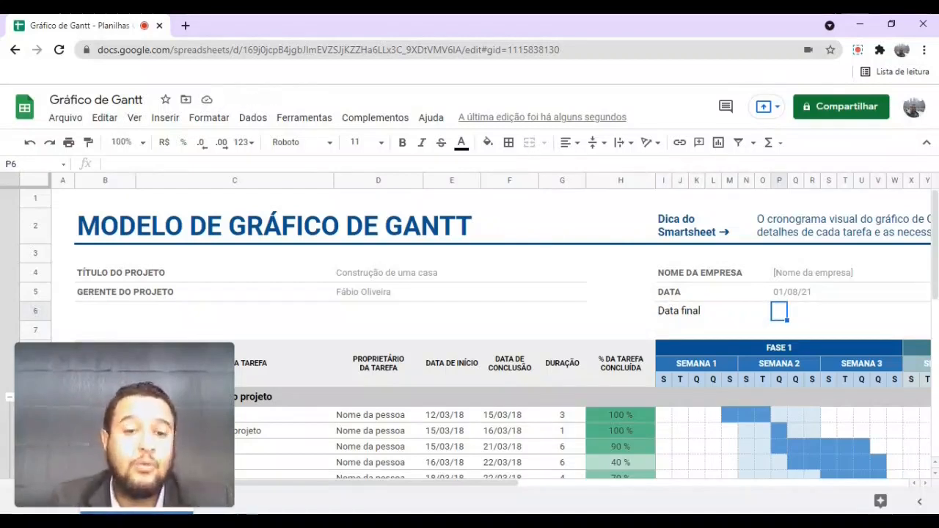
pyautogui.write('0')
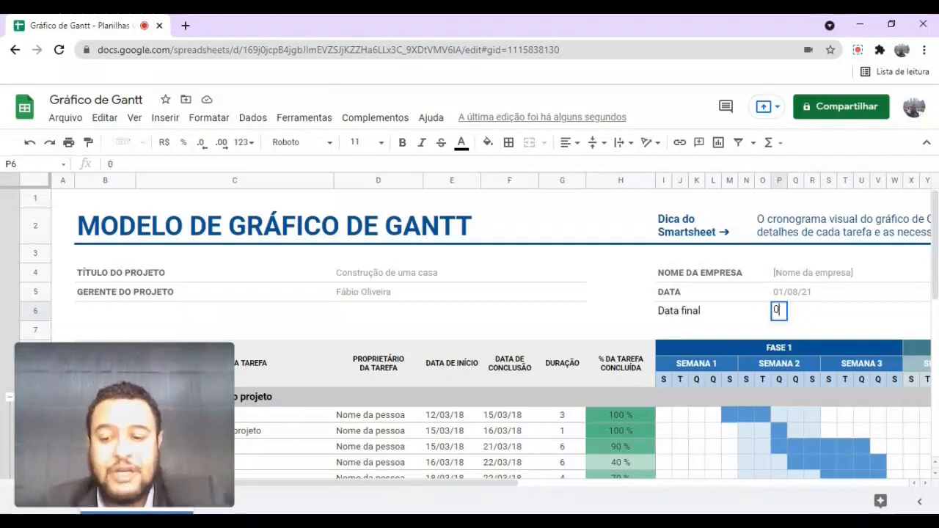
pyautogui.write('1/08')
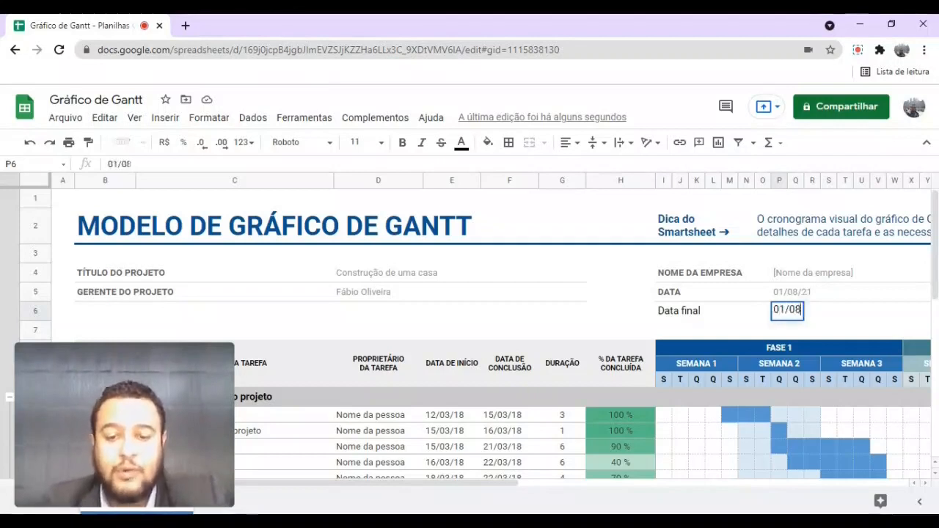
pyautogui.write('/2022')
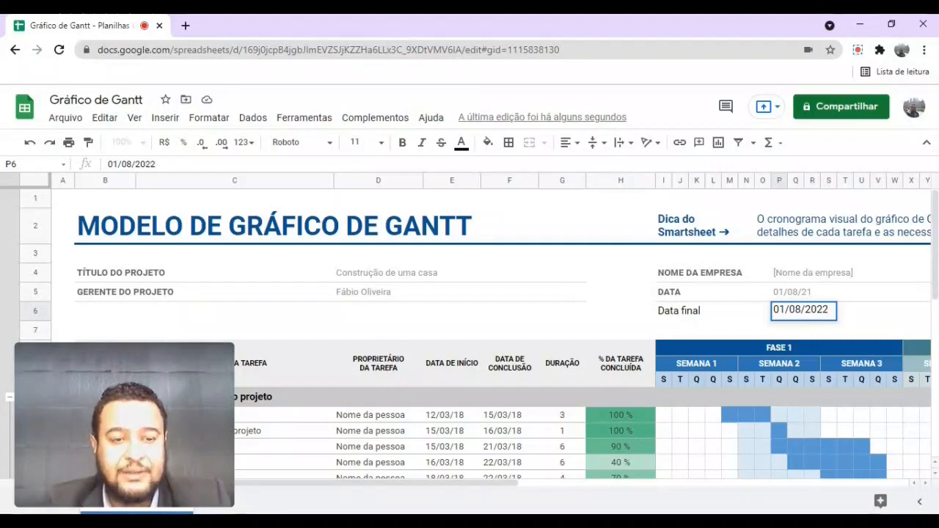
pyautogui.press('Return')
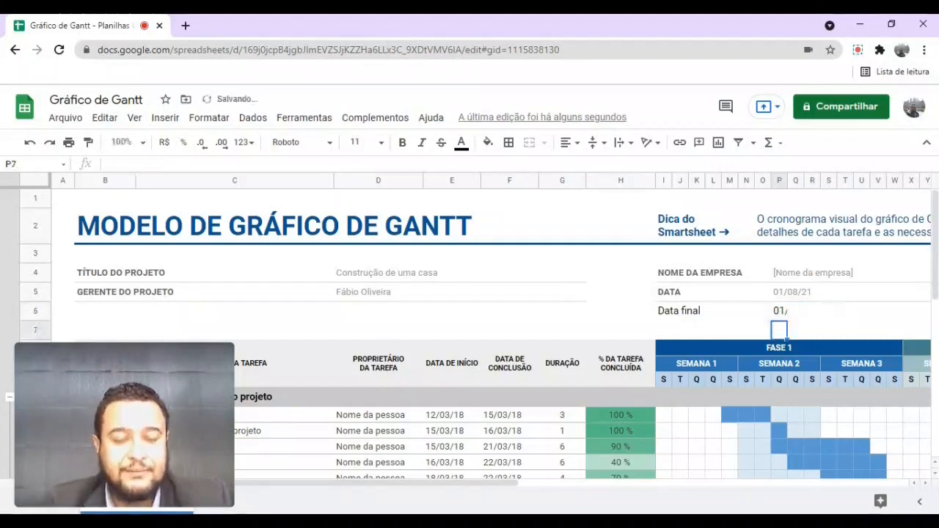
pyautogui.press('Up')
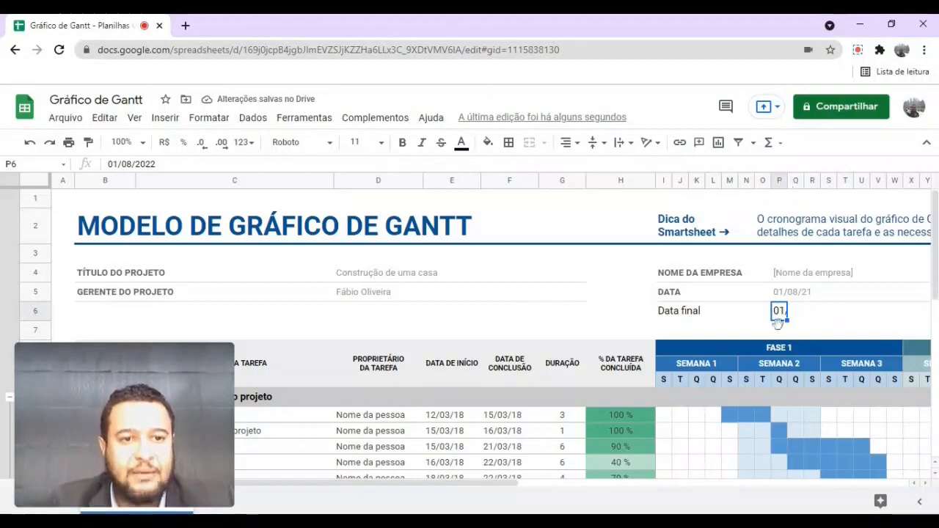
pyautogui.moveTo(786, 321); pyautogui.dragTo(869, 317)
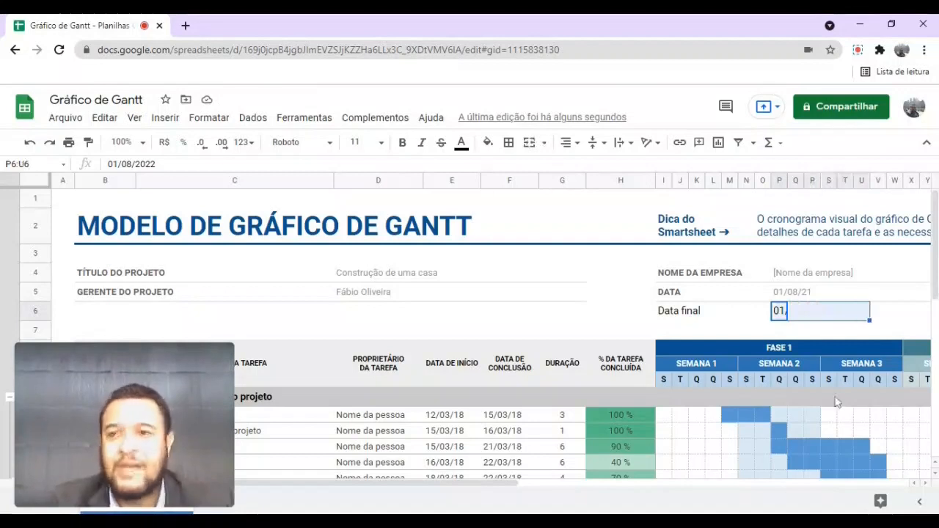
# - Merge the end date cells P6:U6 using Formatar > Mesclar células > Mesclar todas
pyautogui.click(104, 120)
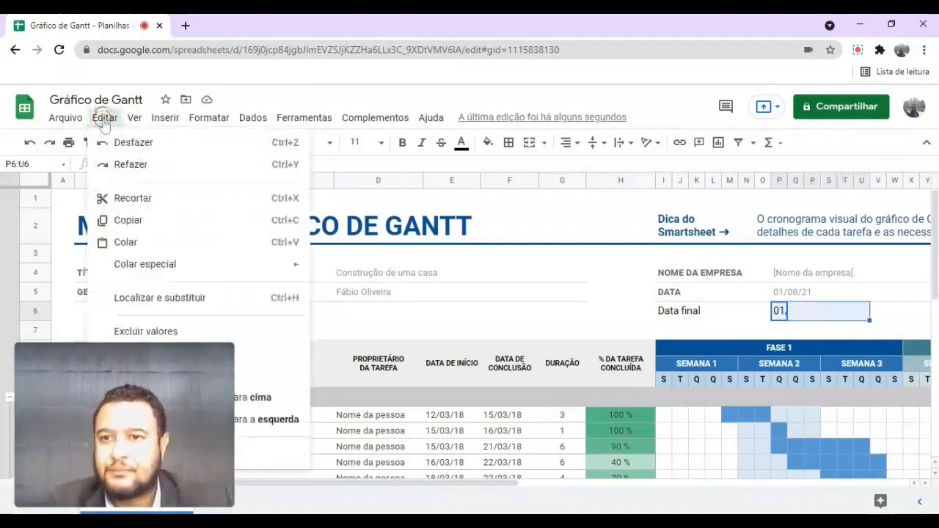
pyautogui.moveTo(208, 119)
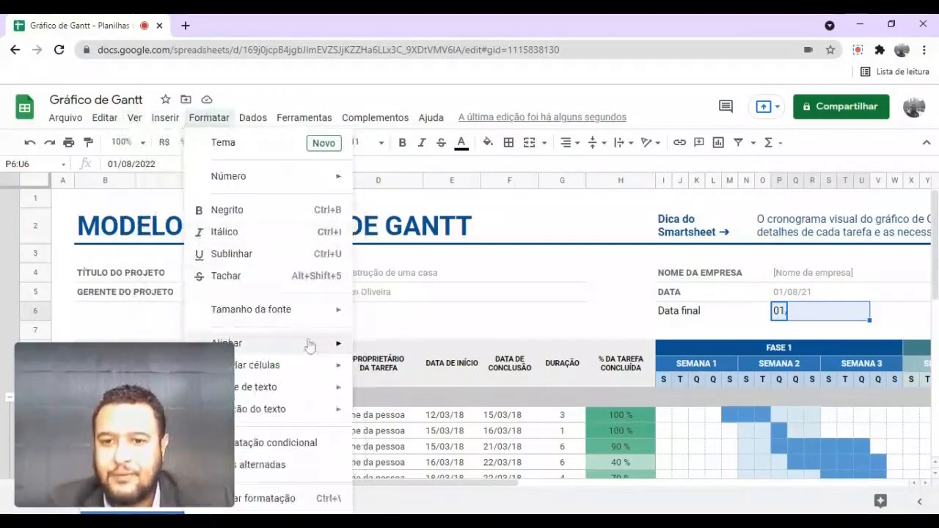
pyautogui.moveTo(306, 367)
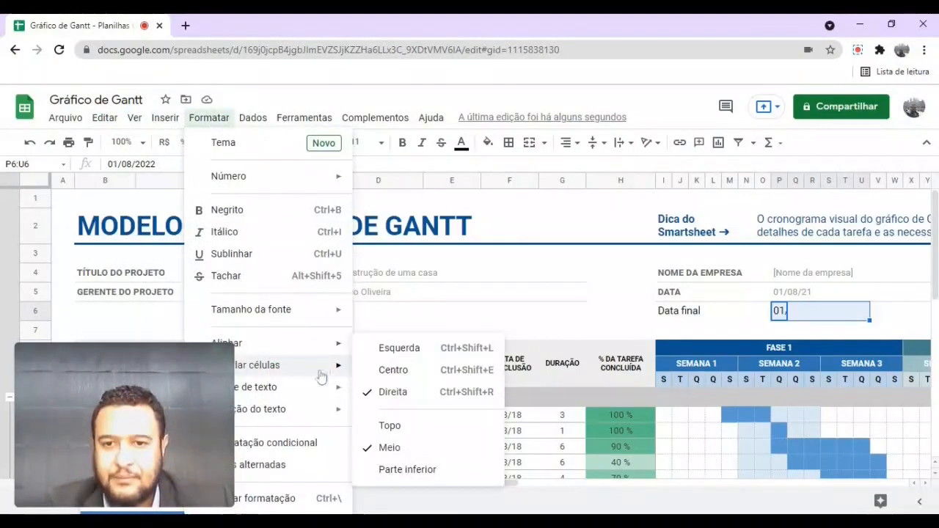
pyautogui.click(408, 370)
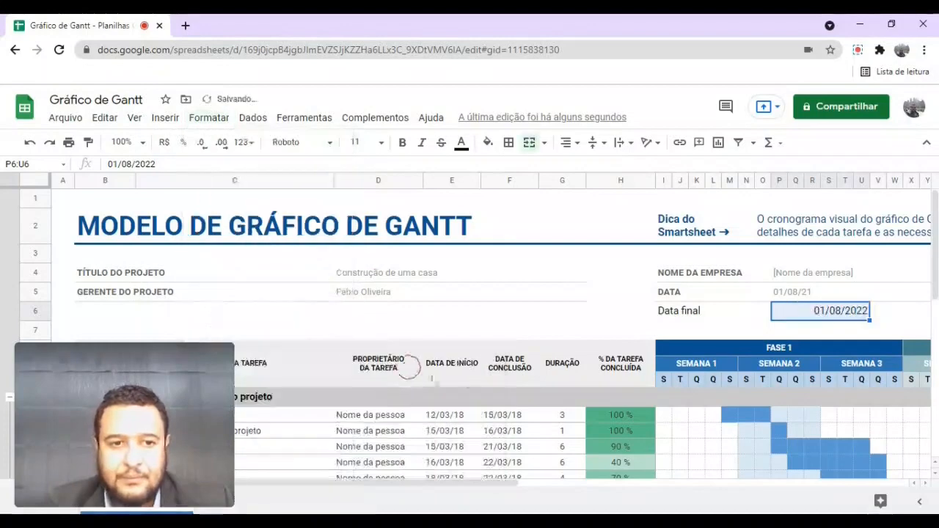
pyautogui.click(629, 312)
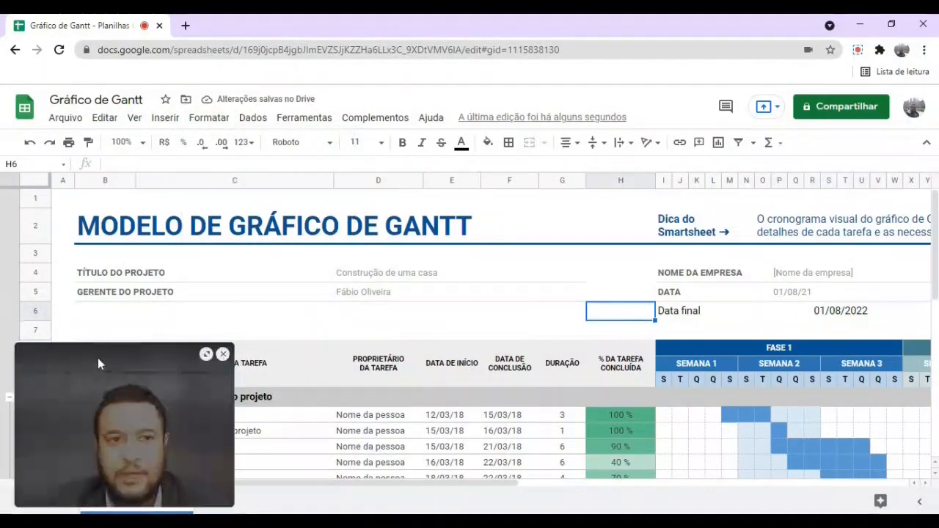
pyautogui.moveTo(99, 364); pyautogui.dragTo(874, 39)
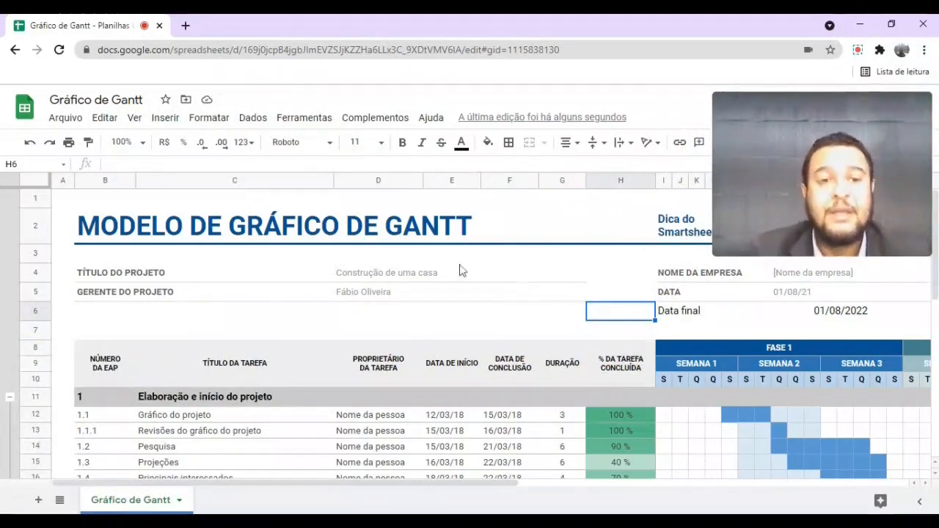
pyautogui.click(778, 294)
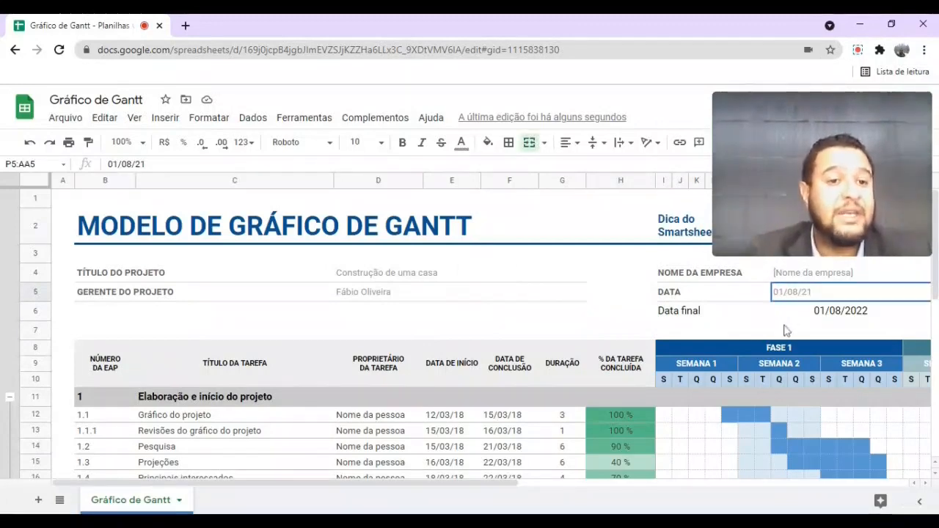
pyautogui.click(821, 317)
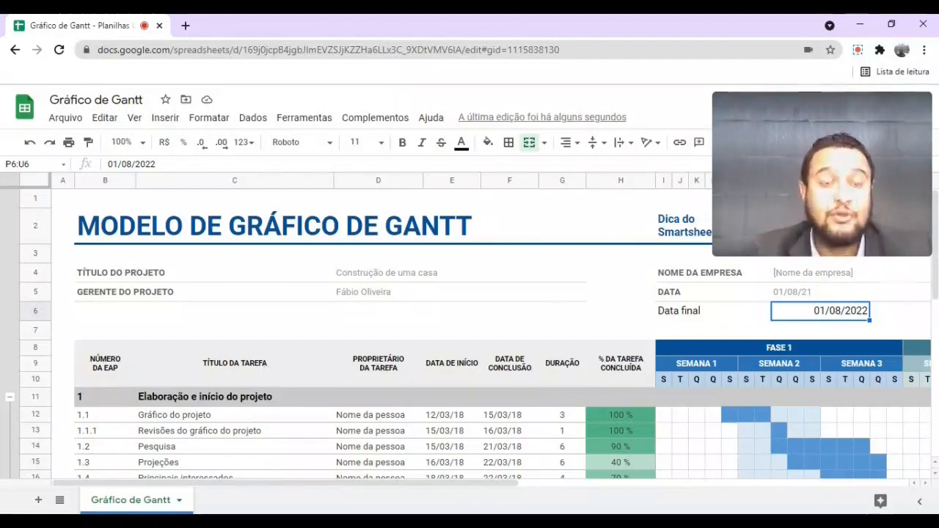
pyautogui.scroll(-1, 266, 369)
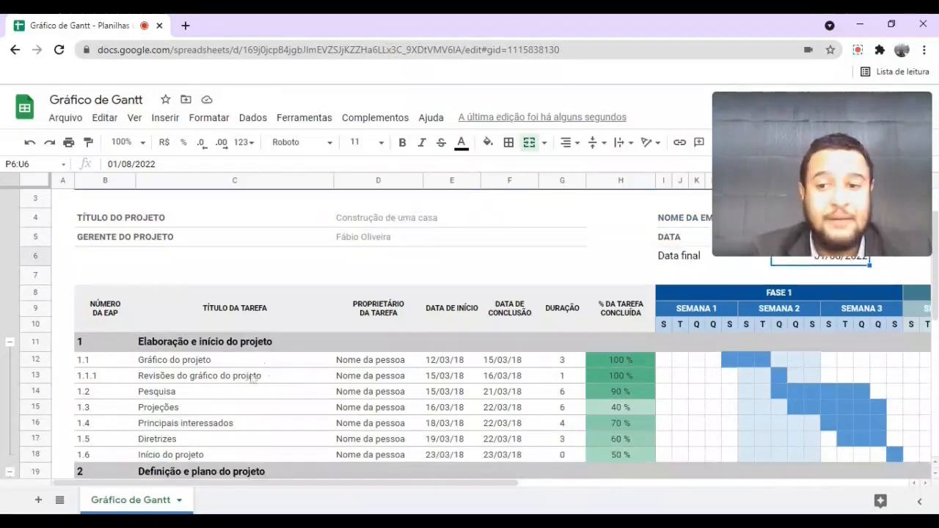
# - Delete the template's sample task titles, owners, dates and durations in C11:G35
pyautogui.click(225, 345)
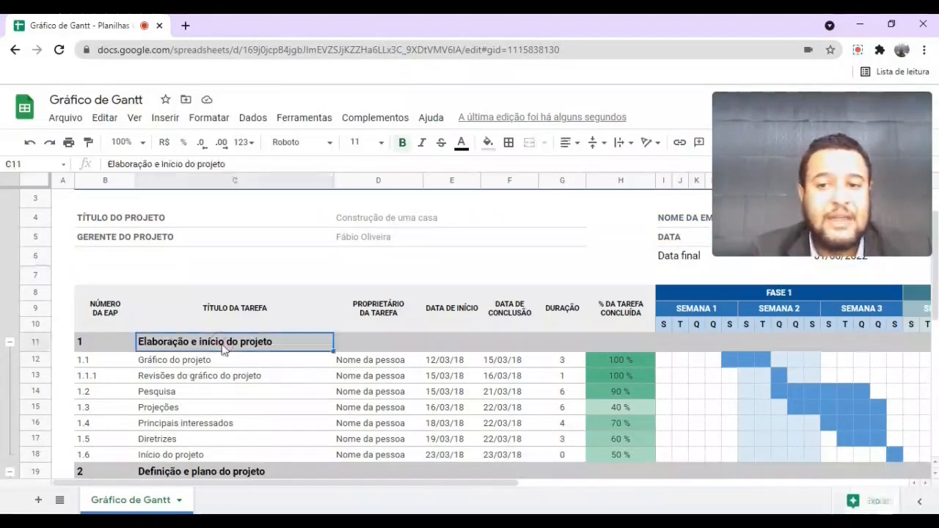
pyautogui.moveTo(258, 350); pyautogui.dragTo(571, 378)
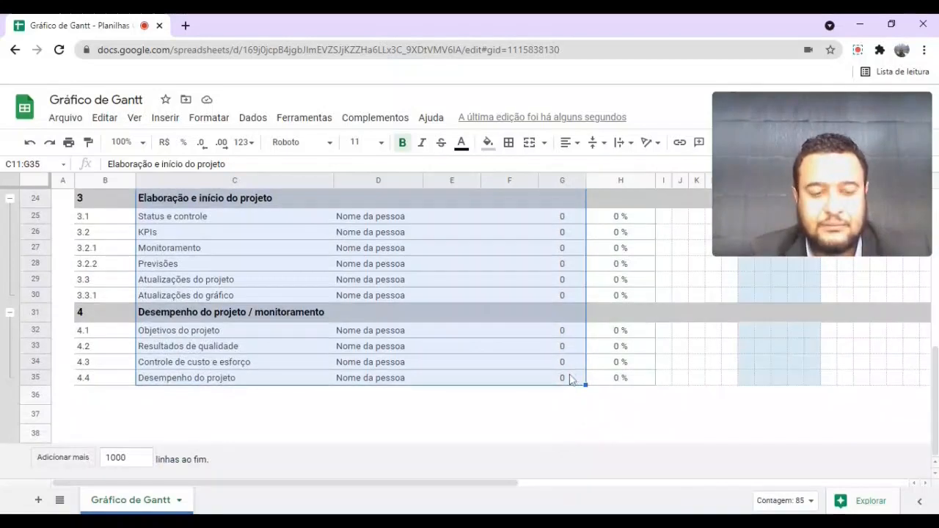
pyautogui.press('Delete')
pyautogui.scroll(8, 452, 401)
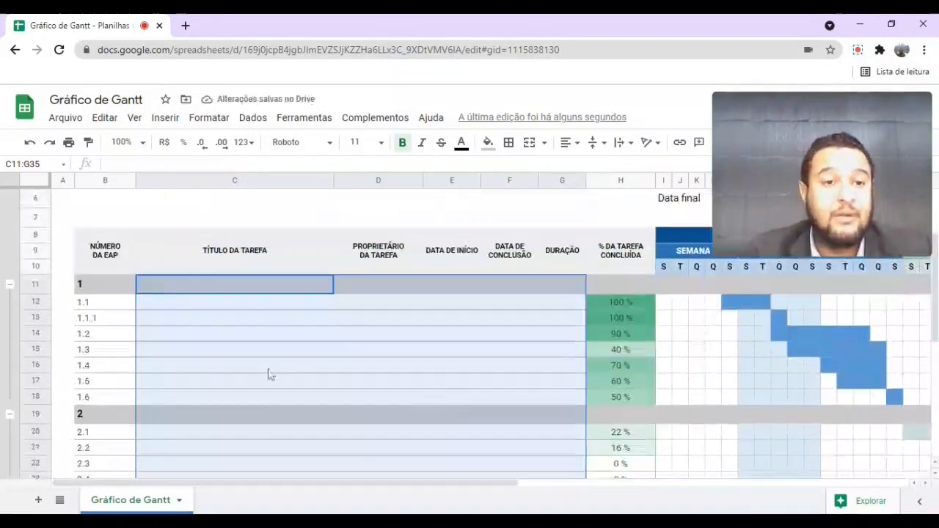
# - Title phase 1 'Compra do terreno' and phase 2 'Projeto da residência'
pyautogui.click(195, 288)
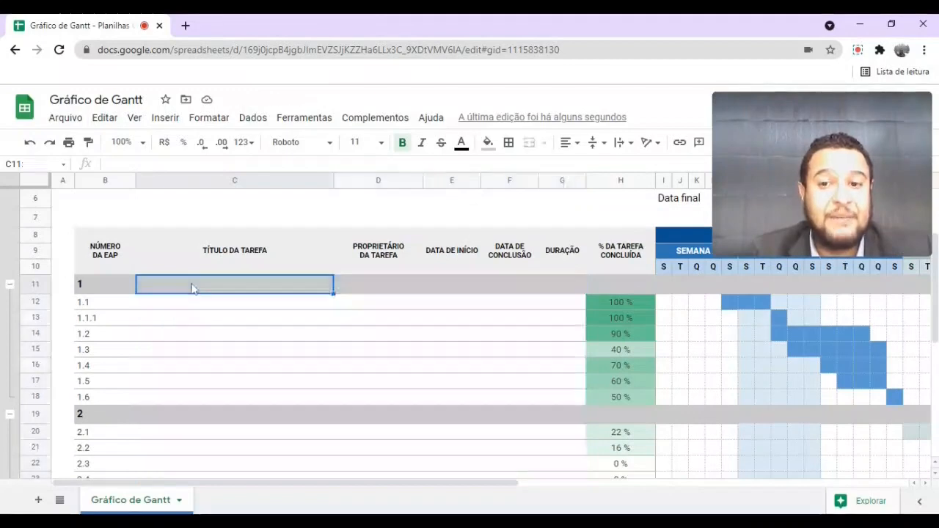
pyautogui.write('Compra do terreno')
pyautogui.press('Return')
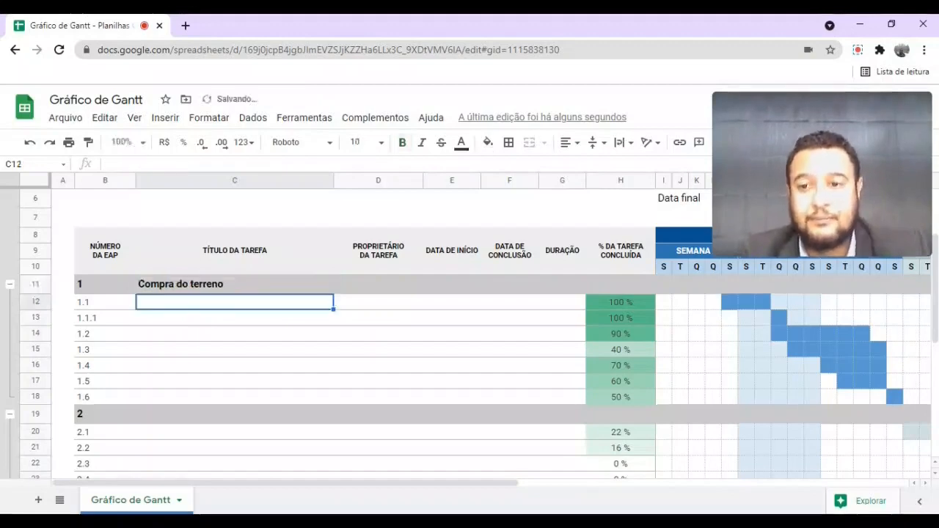
pyautogui.scroll(-2, 205, 371)
pyautogui.click(175, 328)
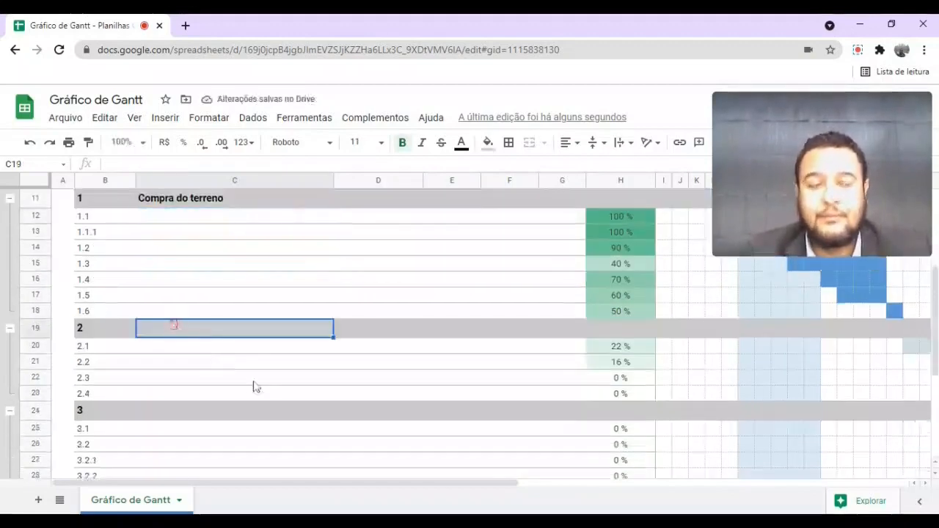
pyautogui.write('Construção')
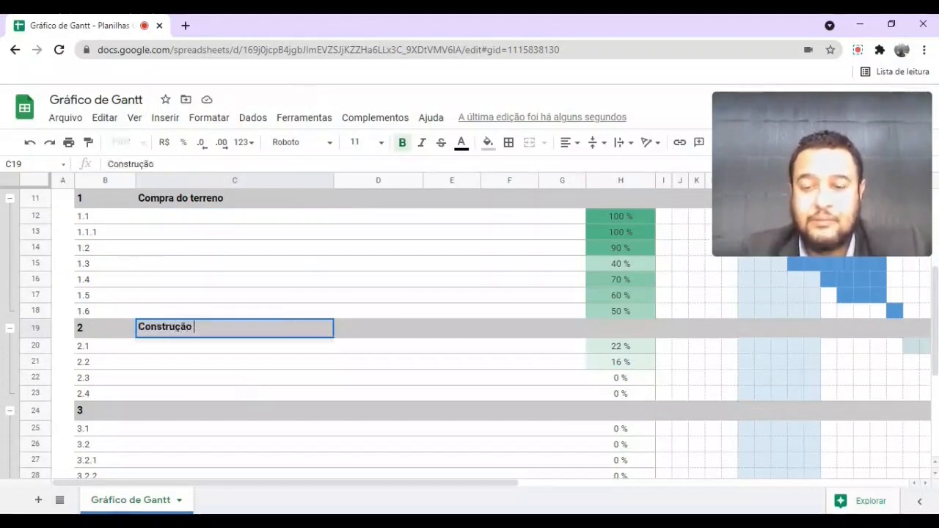
pyautogui.press('BackSpace')
pyautogui.press('BackSpace')
pyautogui.press('BackSpace')
pyautogui.press('BackSpace')
pyautogui.press('BackSpace')
pyautogui.press('BackSpace')
pyautogui.press('BackSpace')
pyautogui.press('BackSpace')
pyautogui.press('BackSpace')
pyautogui.press('BackSpace')
pyautogui.write('Projeto dar')
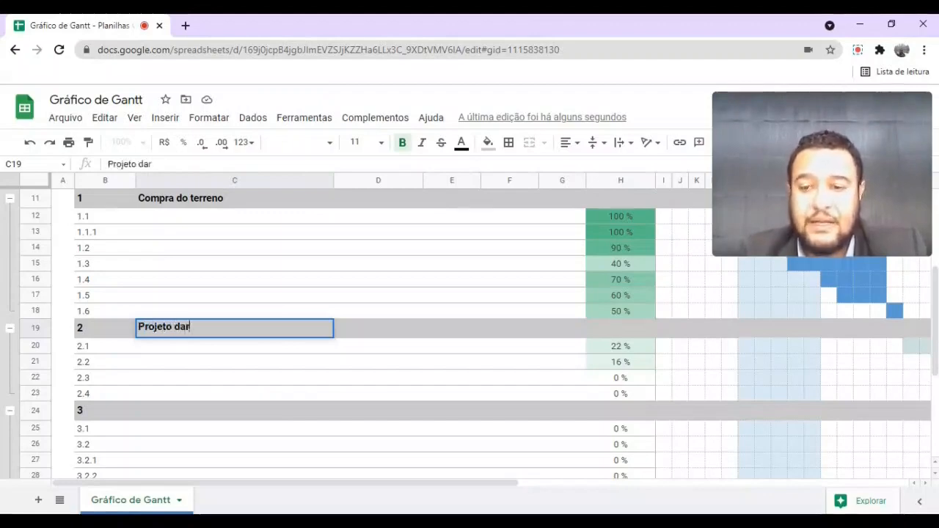
pyautogui.press('BackSpace')
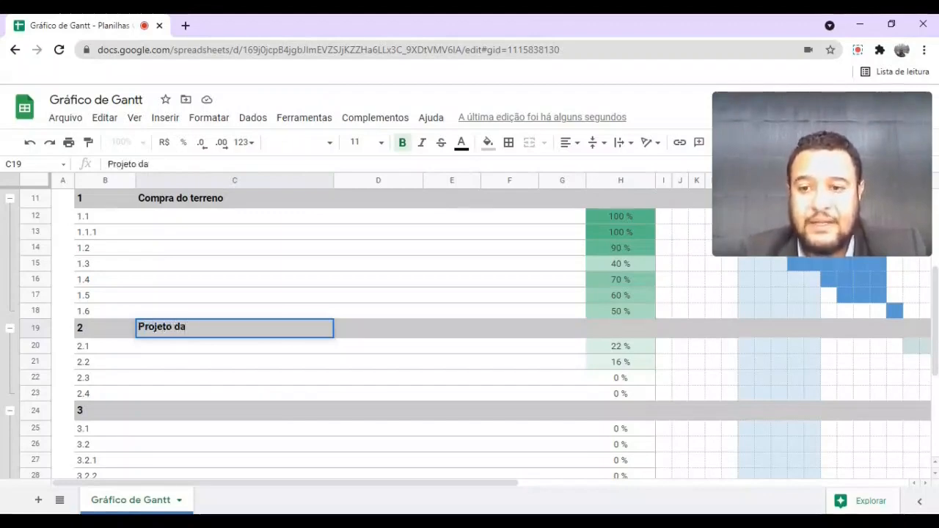
pyautogui.write('residência')
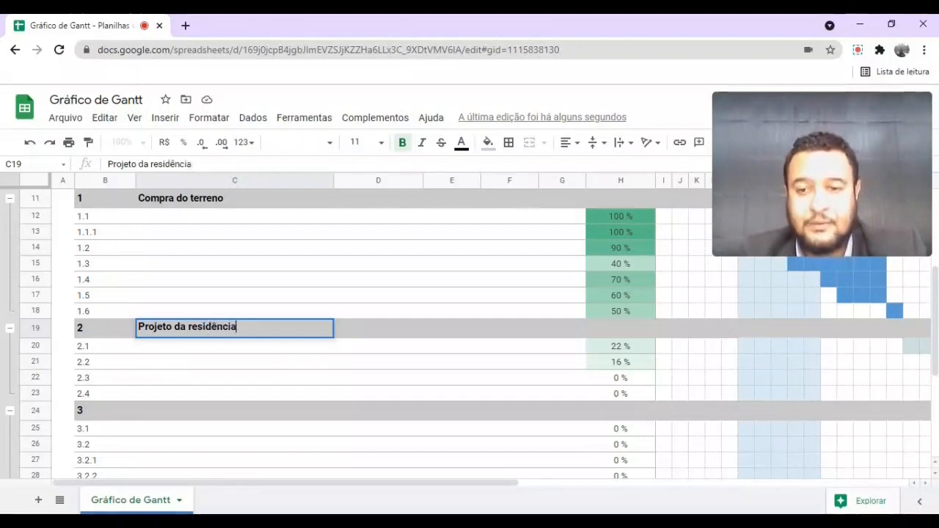
pyautogui.press('Return')
# - Title phase 3 'Construção da residência' and phase 4 'Moveis planejados e acabamentos'
pyautogui.click(195, 414)
pyautogui.write('Constr')
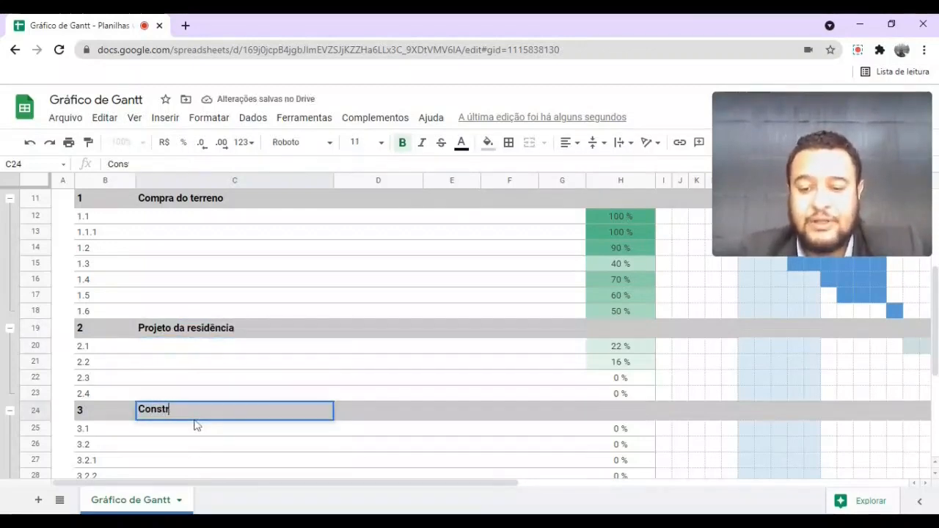
pyautogui.write('ucão da resi')
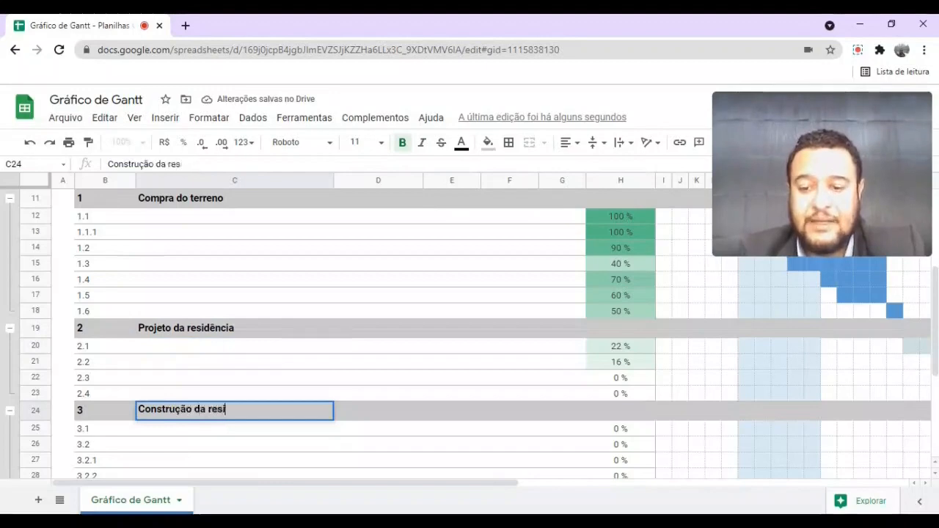
pyautogui.write('dência')
pyautogui.press('Return')
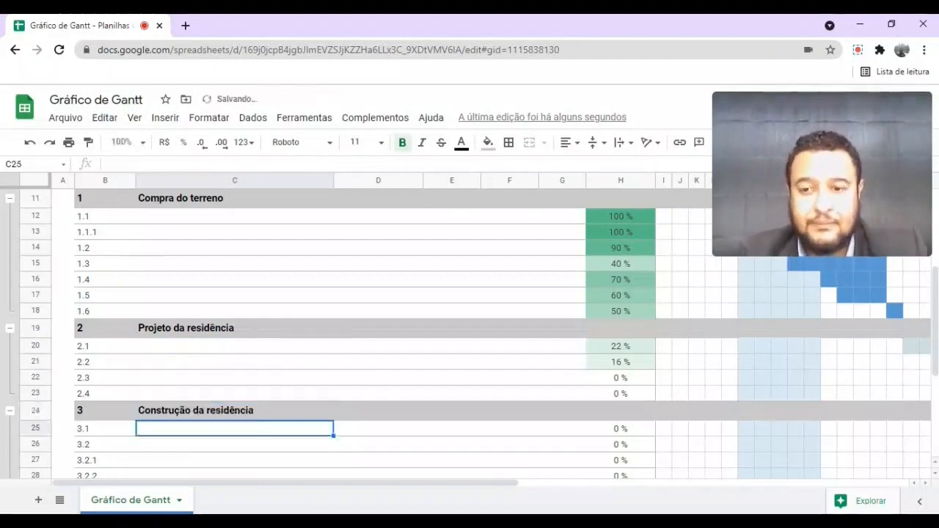
pyautogui.scroll(-3, 247, 394)
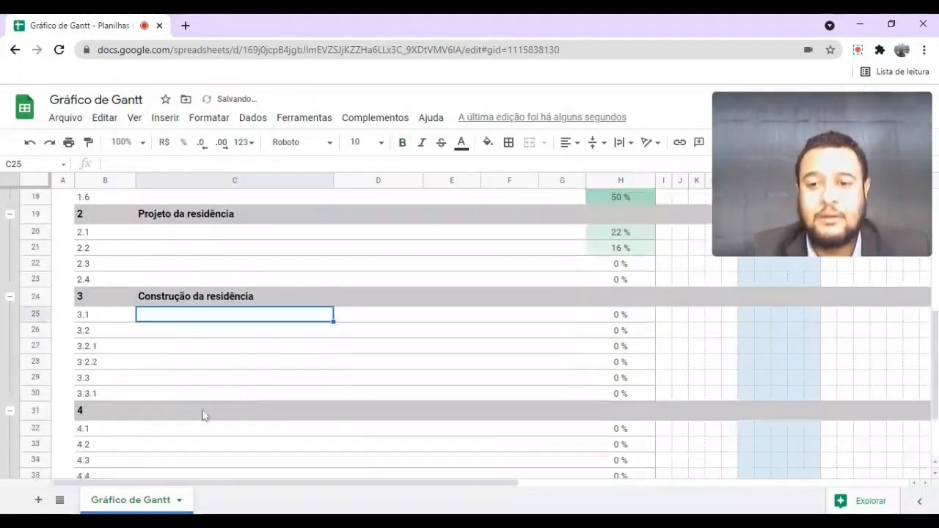
pyautogui.click(187, 413)
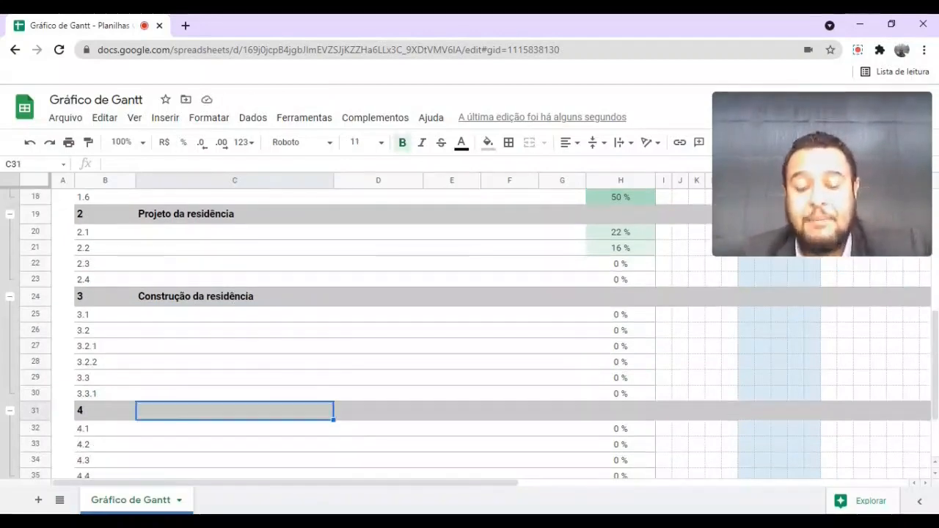
pyautogui.write('M')
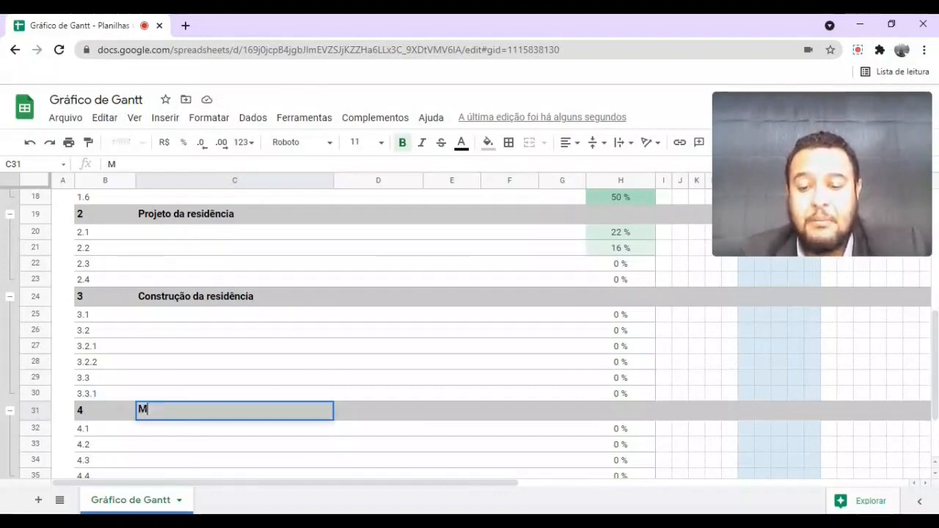
pyautogui.write('oveis ')
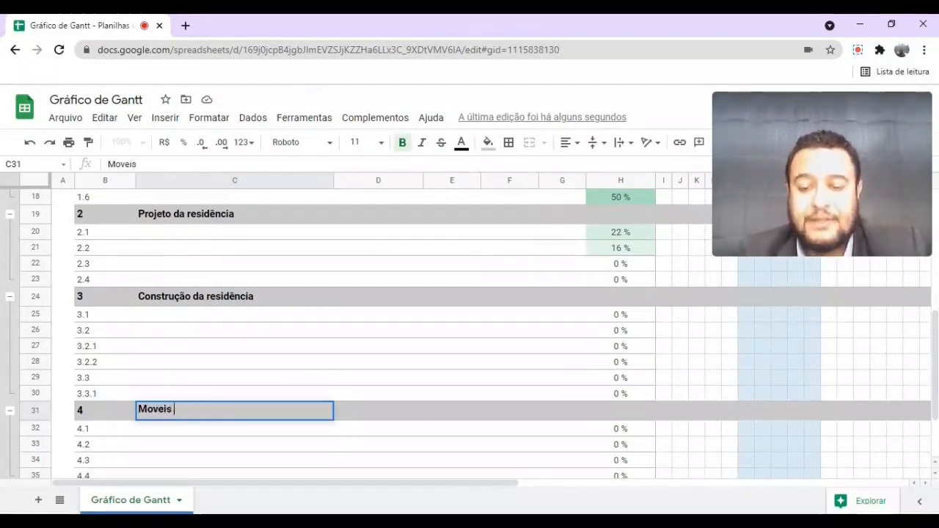
pyautogui.write('planejados')
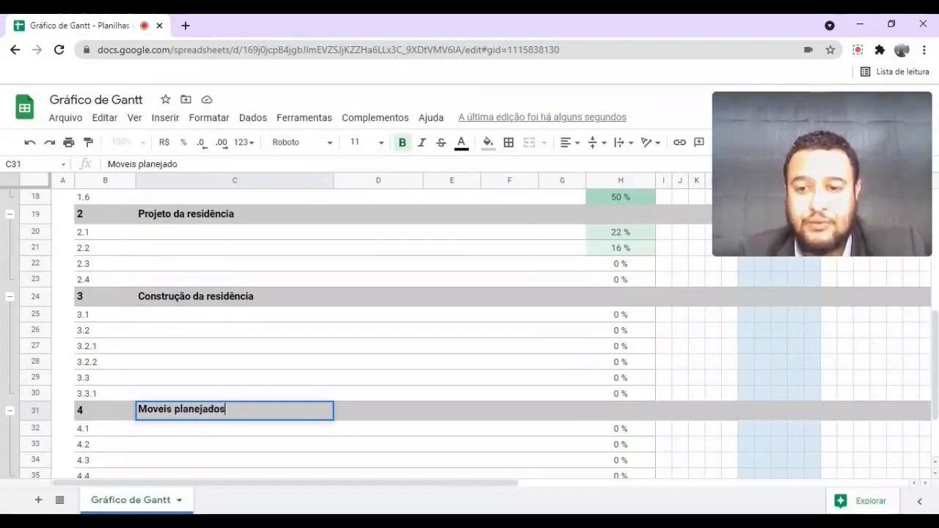
pyautogui.write(' e acabamentos')
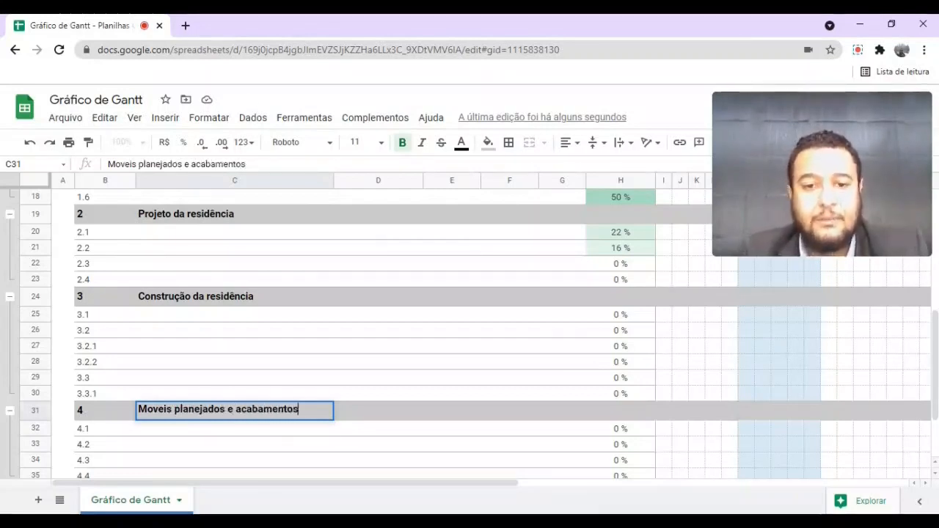
pyautogui.press('Return')
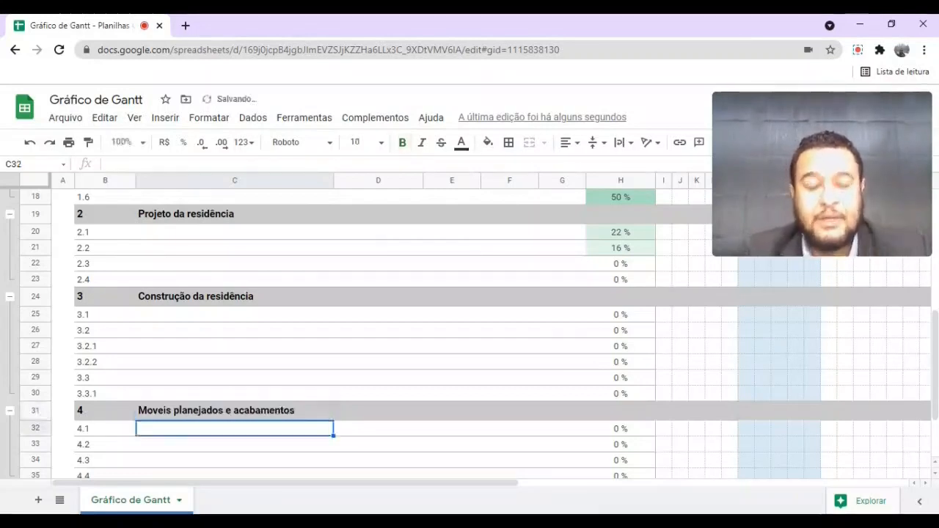
pyautogui.scroll(6, 258, 400)
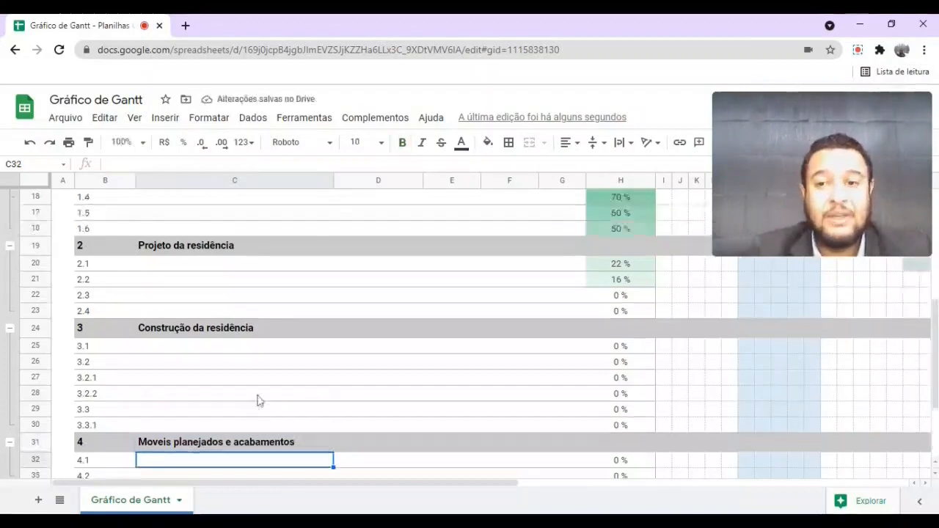
pyautogui.scroll(-1, 258, 400)
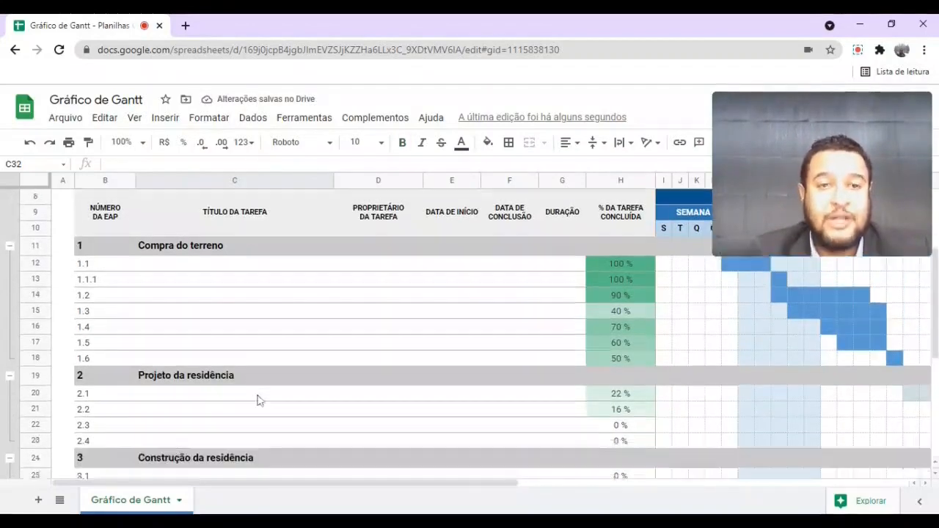
pyautogui.click(189, 247)
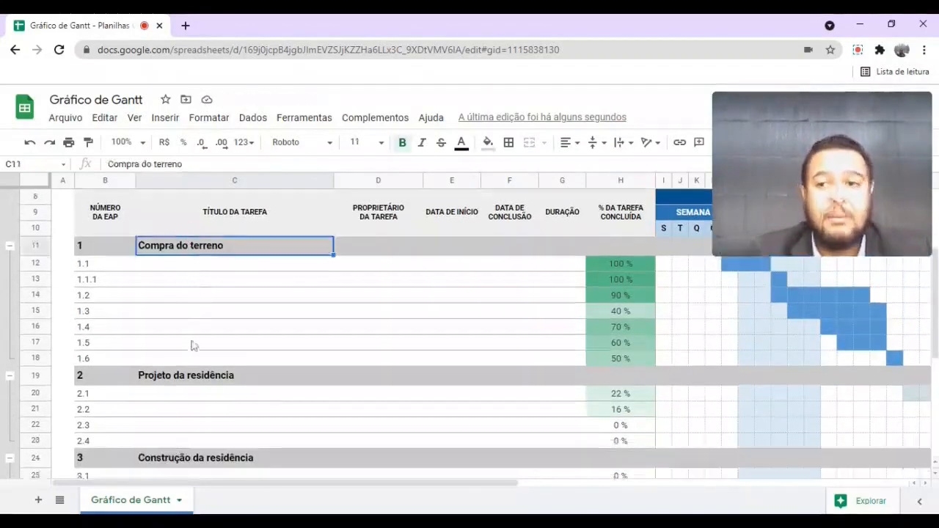
pyautogui.click(199, 377)
pyautogui.scroll(-3, 202, 378)
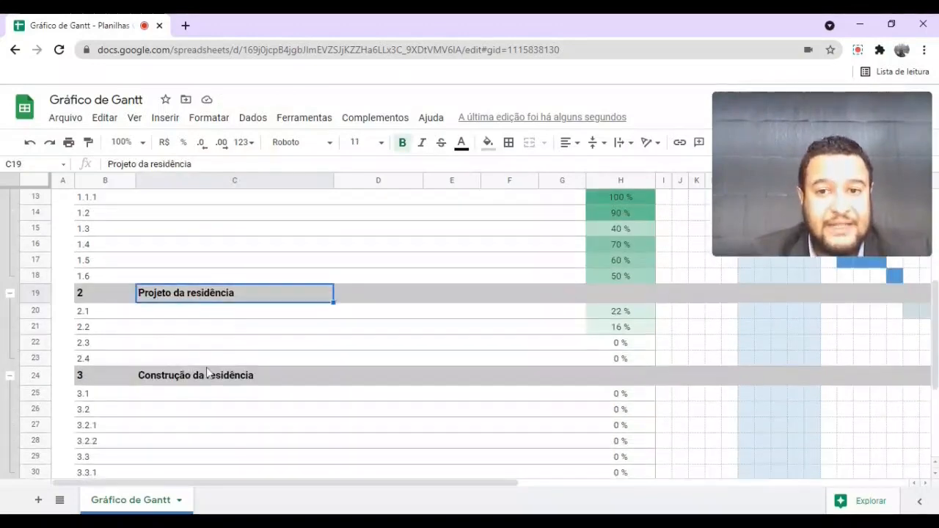
pyautogui.click(216, 346)
pyautogui.scroll(-2, 216, 348)
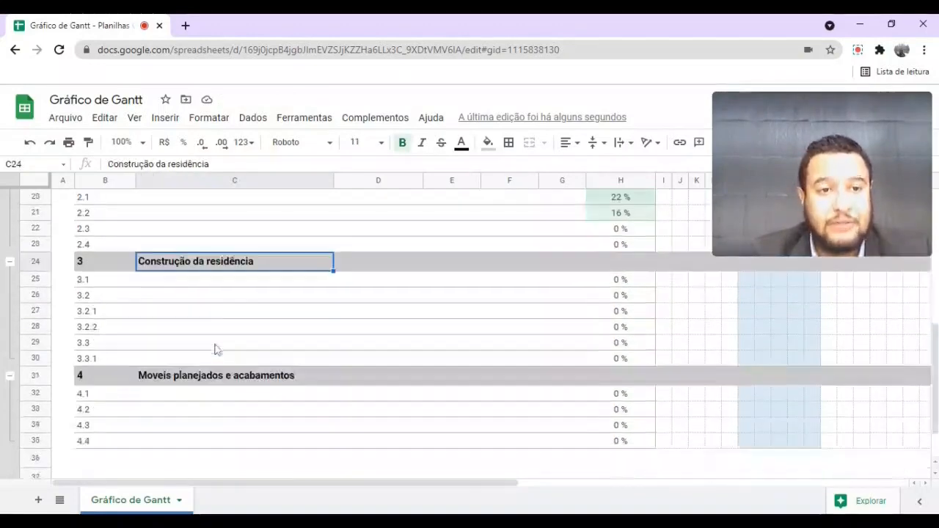
pyautogui.click(215, 376)
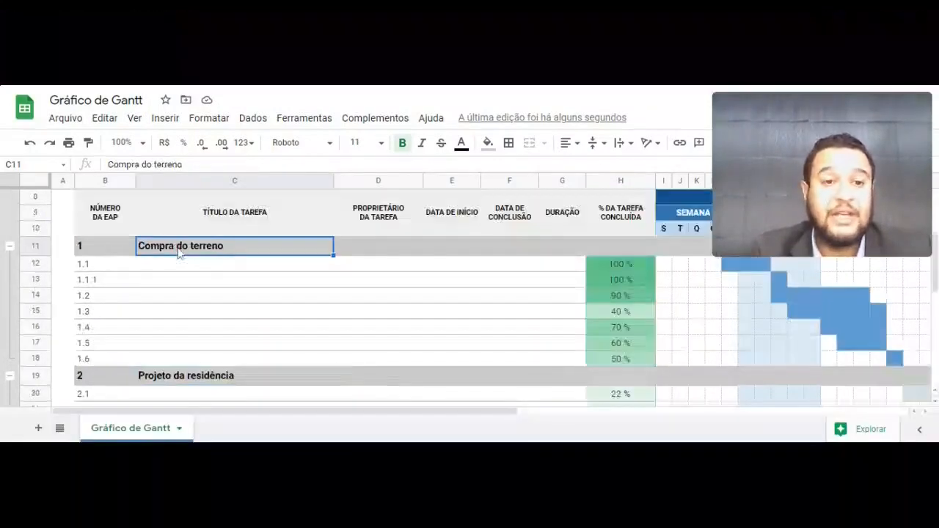
pyautogui.scroll(-3, 216, 264)
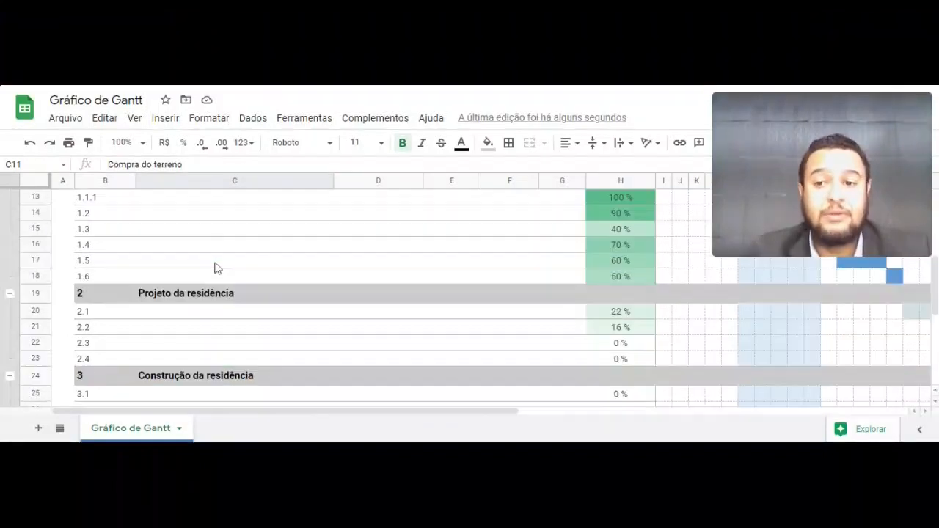
pyautogui.click(211, 267)
pyautogui.scroll(-1, 210, 266)
pyautogui.click(205, 317)
pyautogui.scroll(-3, 220, 312)
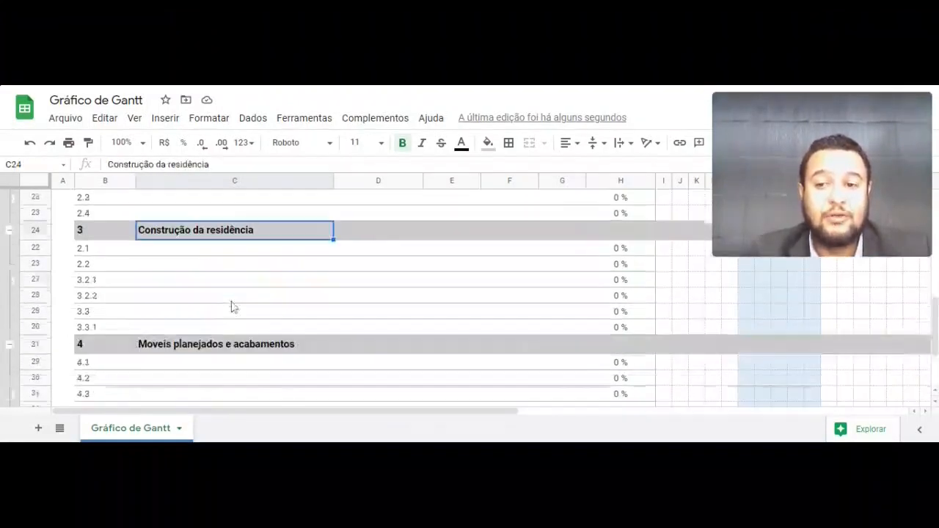
pyautogui.click(204, 345)
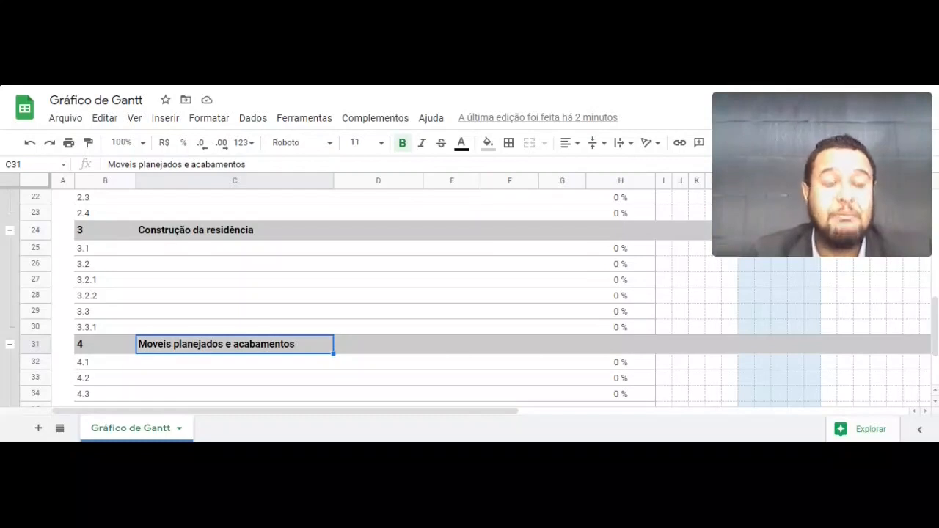
pyautogui.scroll(5, 317, 292)
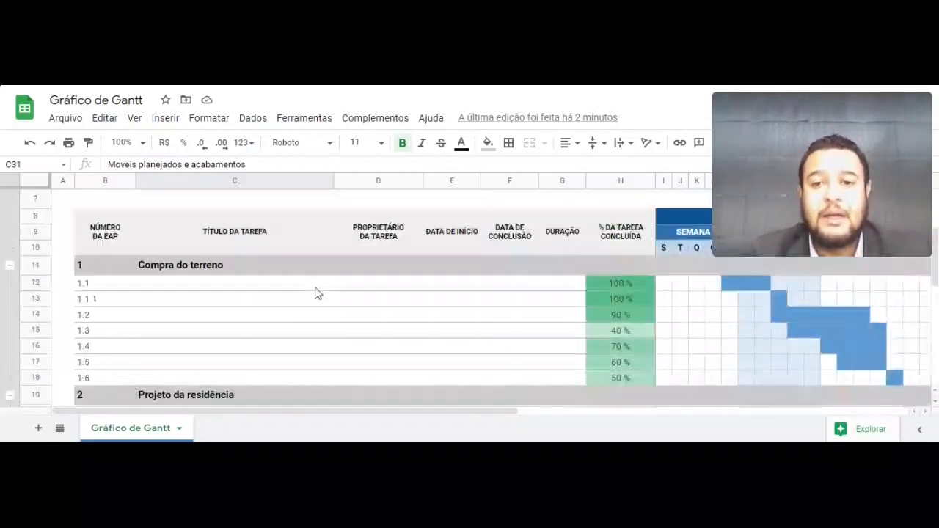
pyautogui.click(168, 283)
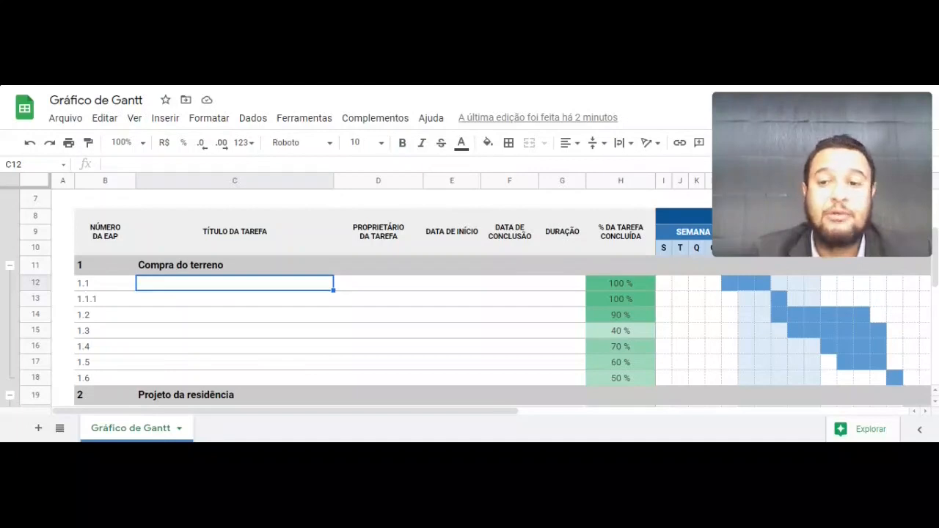
# - Give phase 1 a start date of 01/08/2021 and an end date of 30/09/2021
pyautogui.click(571, 270)
pyautogui.click(459, 268)
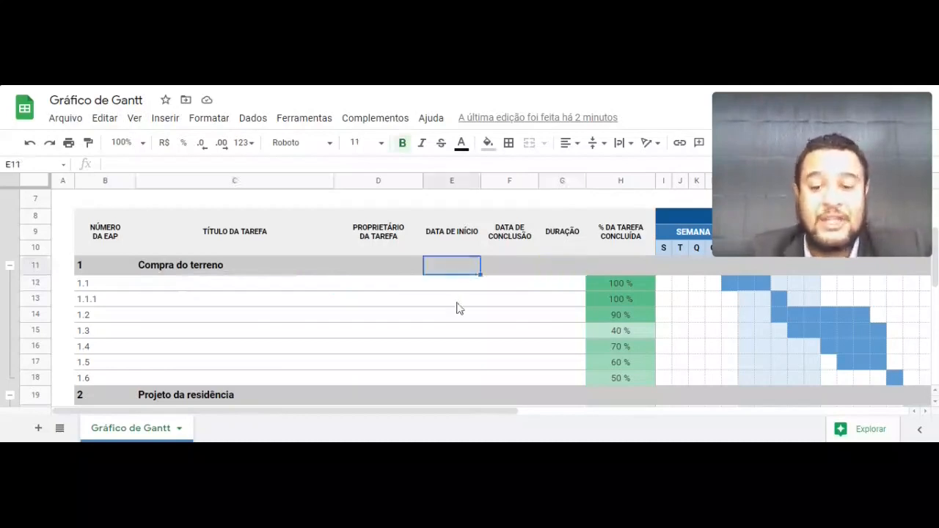
pyautogui.write('01/08/2021')
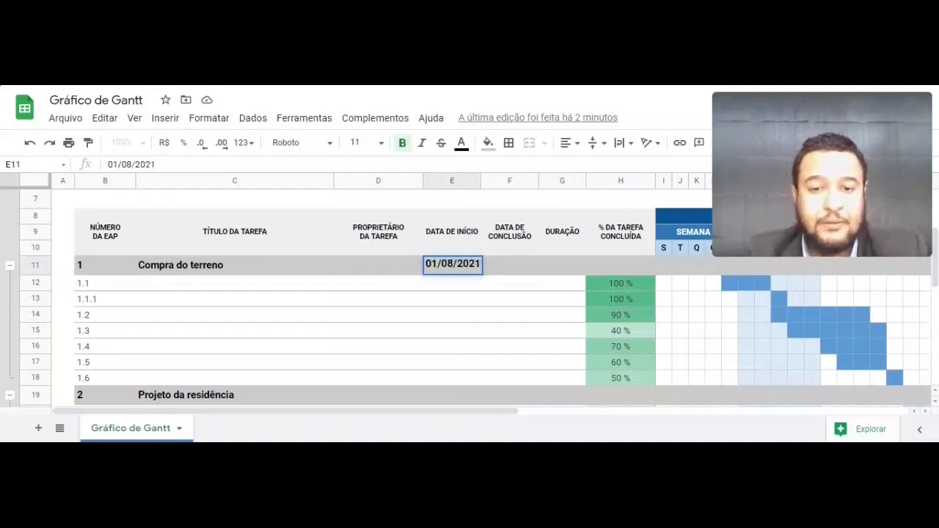
pyautogui.press('Return')
pyautogui.press('Up')
pyautogui.press('Right')
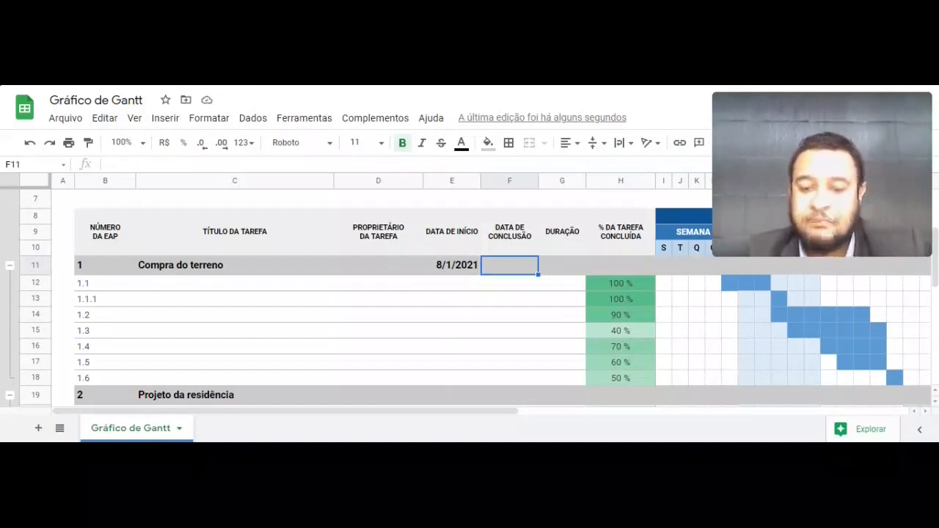
pyautogui.write('3')
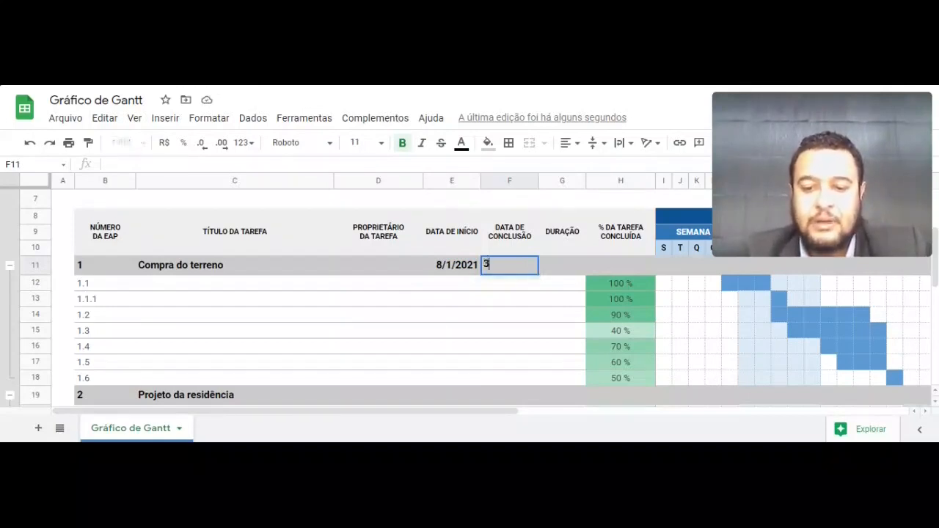
pyautogui.write('0/09/2021')
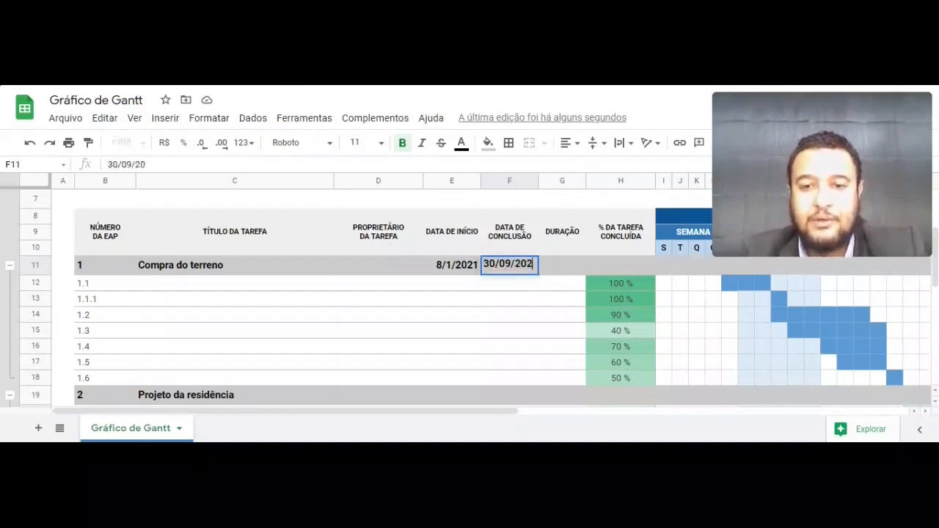
pyautogui.press('Return')
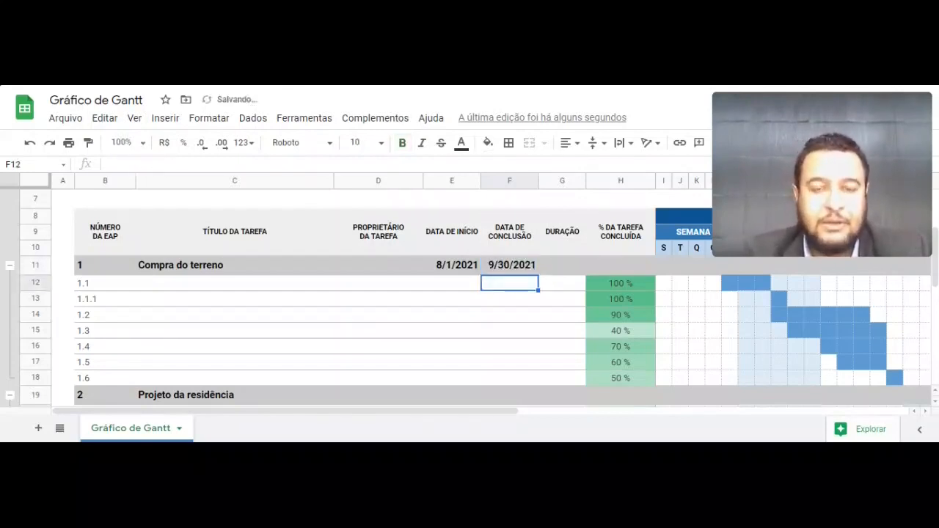
pyautogui.click(510, 265)
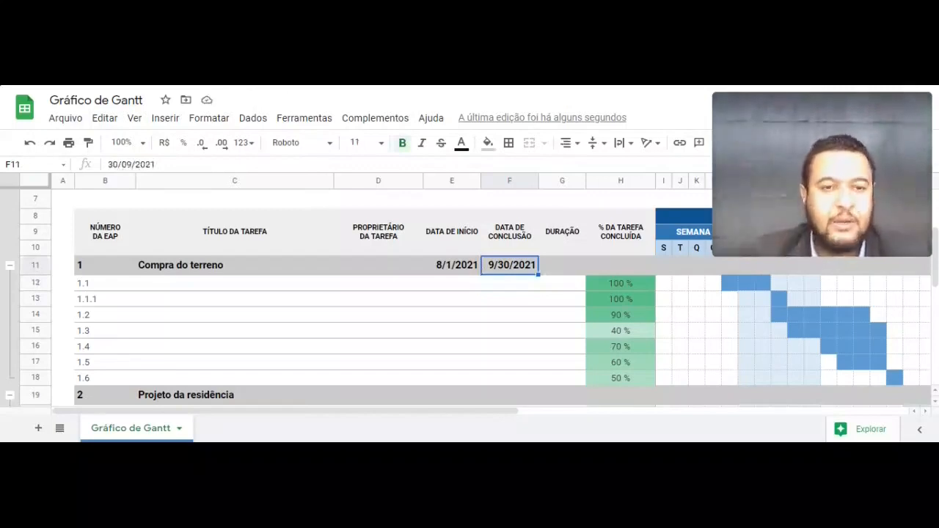
# - Enter 60 as the Duração of the Compra do terreno phase in G11
pyautogui.click(555, 264)
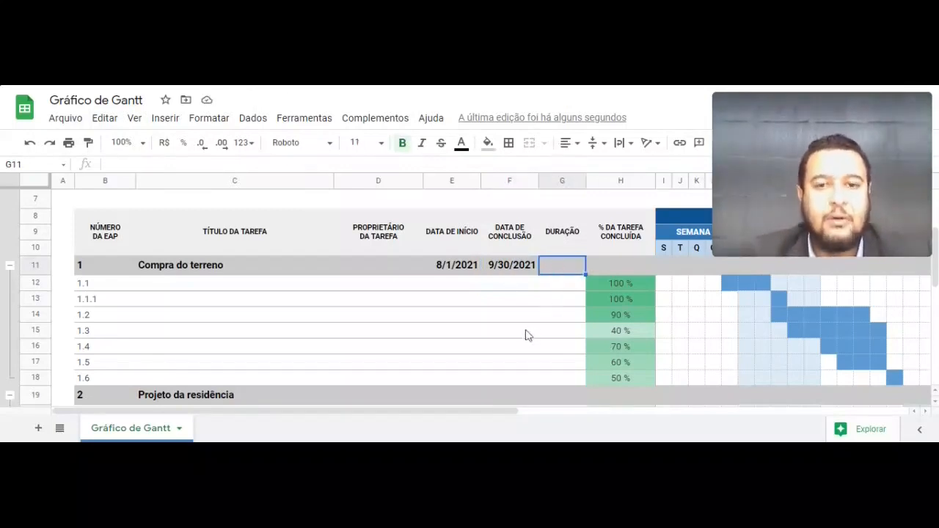
pyautogui.write('60')
pyautogui.press('BackSpace')
pyautogui.press('BackSpace')
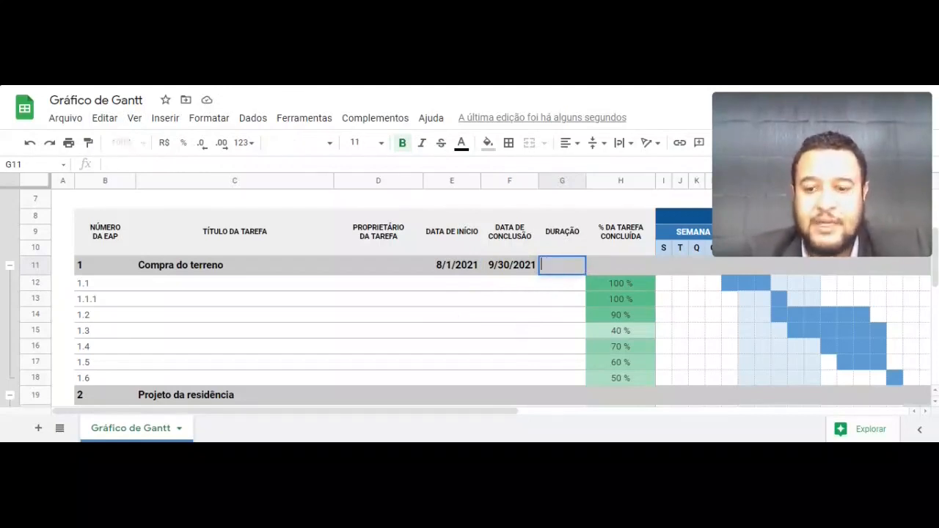
pyautogui.write('60')
pyautogui.press('Return')
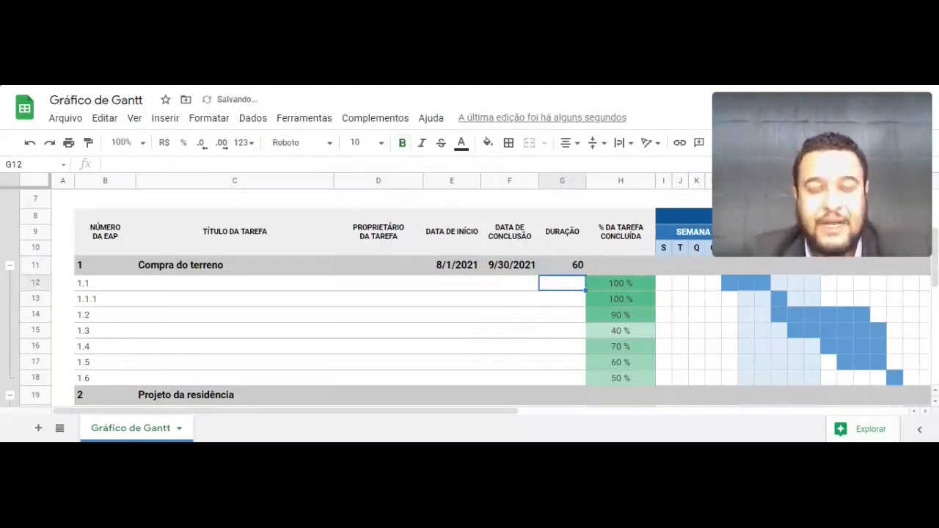
pyautogui.click(166, 288)
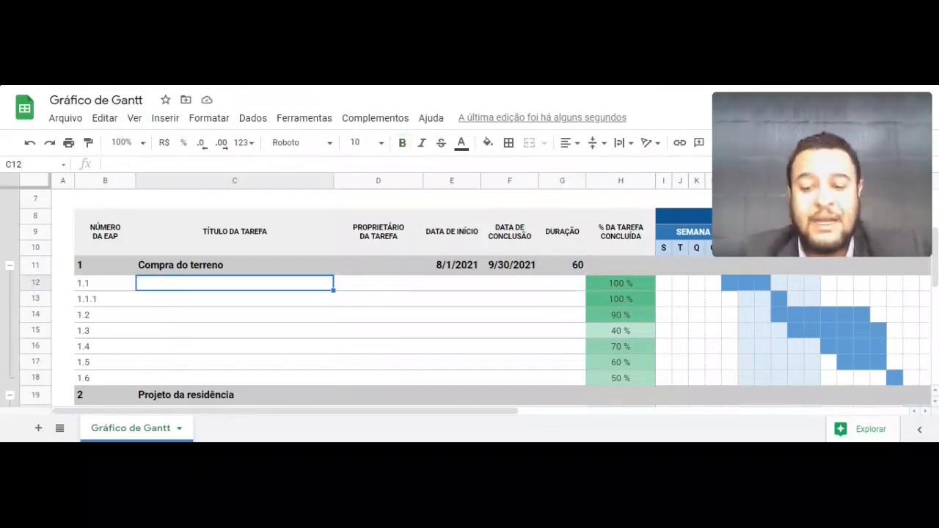
# - Title task 1.1 'Encontrar um imobiliária para busca do terreno' and enter its owner's name
pyautogui.write('Encontra')
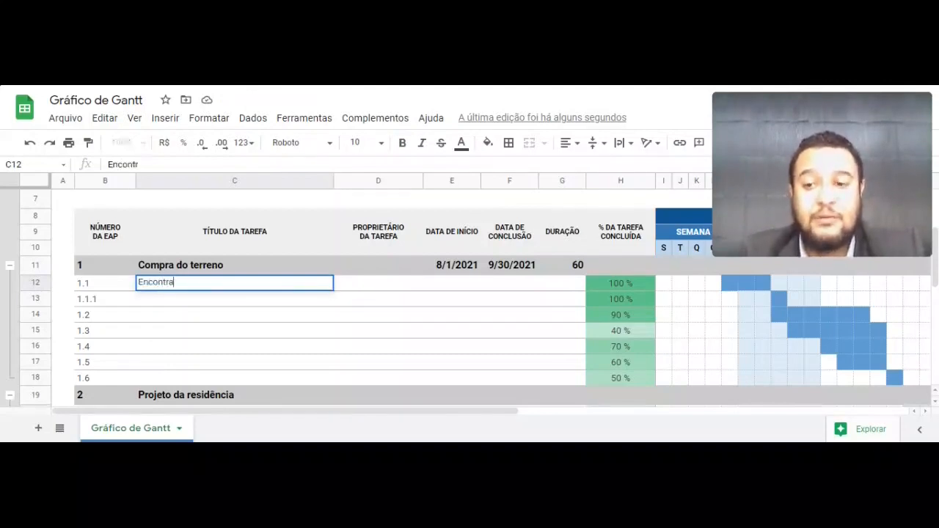
pyautogui.write('r um imobiliária para')
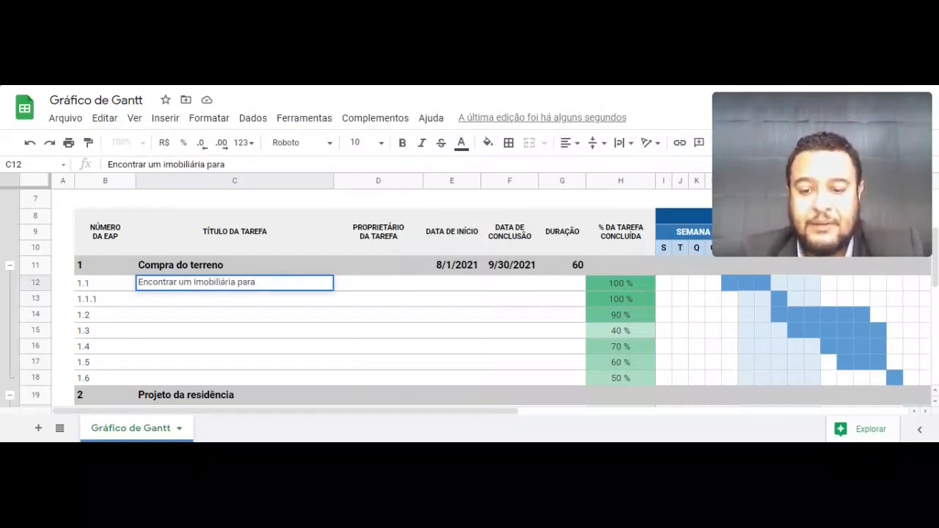
pyautogui.write(' bus')
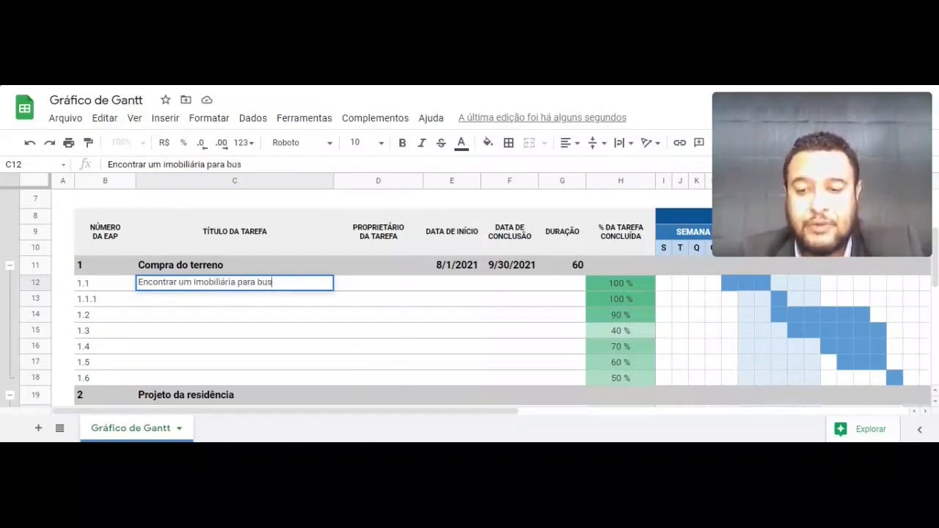
pyautogui.write('ca do terre')
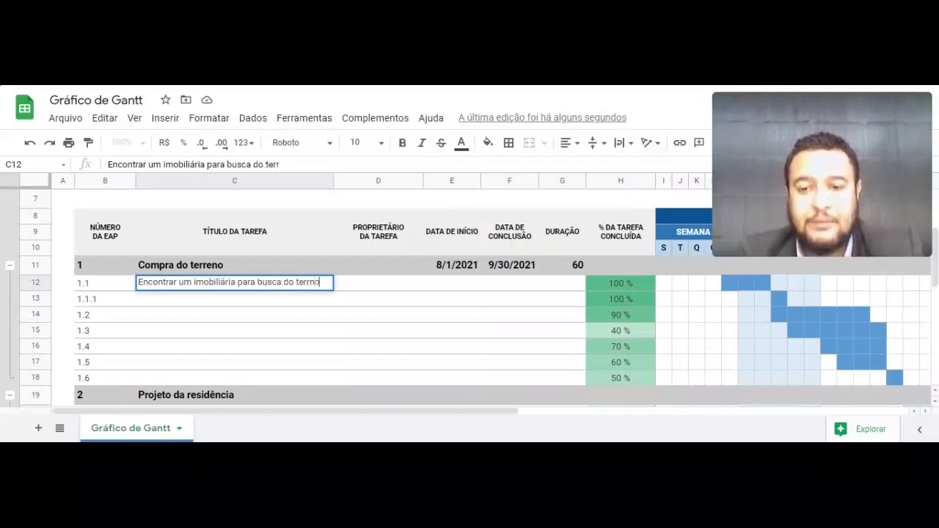
pyautogui.write('no')
pyautogui.press('Return')
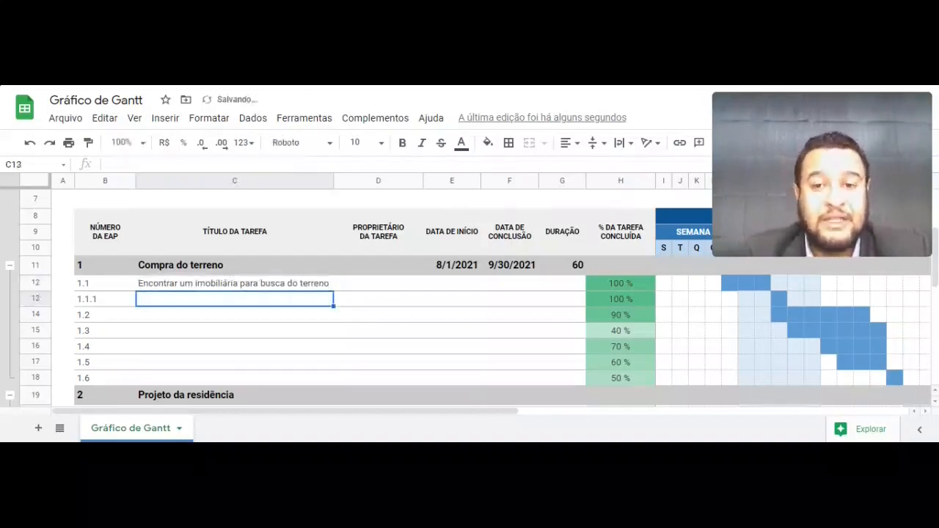
pyautogui.press('Up')
pyautogui.press('Right')
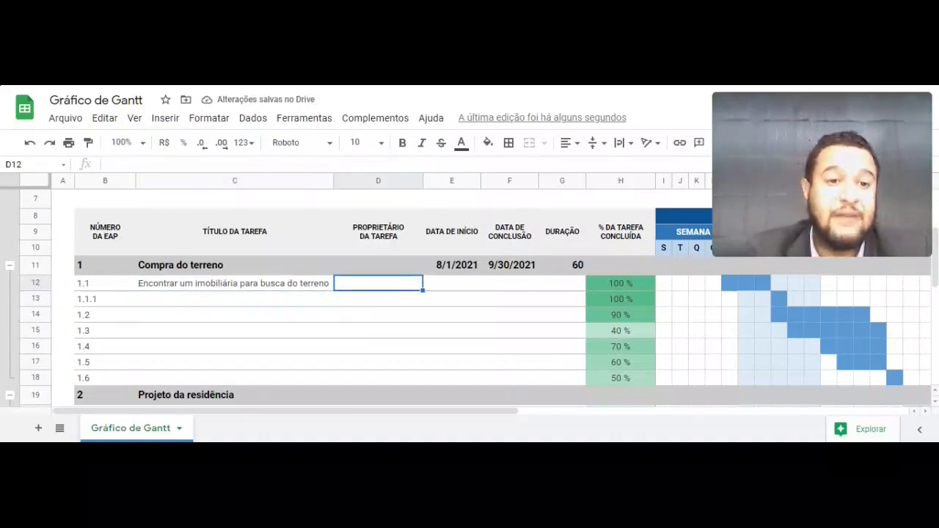
pyautogui.press('Return')
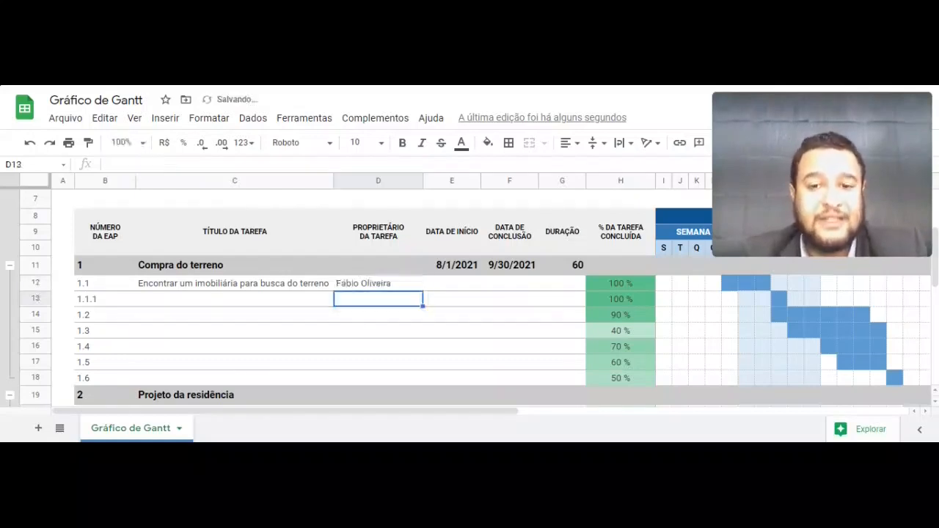
# - Set task 1.1 dates from 01/08/21 to 05/08/2021
pyautogui.press('Up')
pyautogui.press('Right')
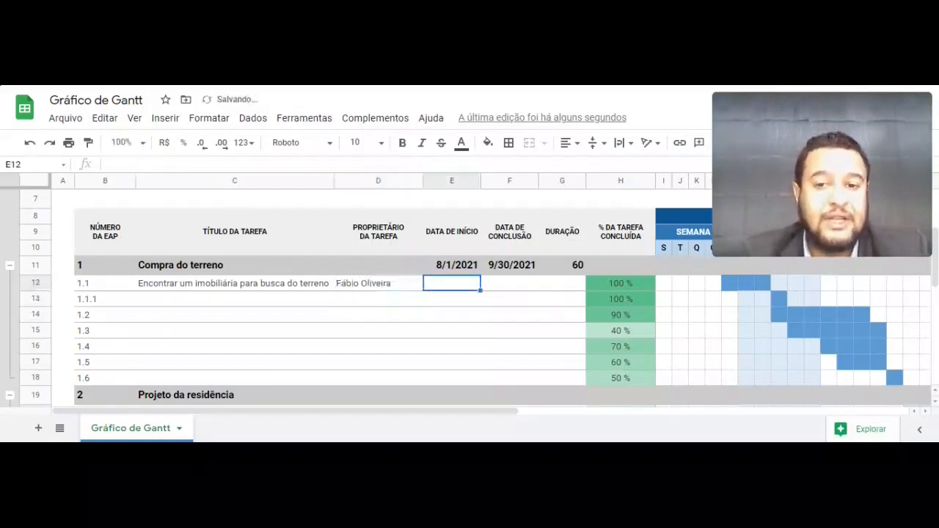
pyautogui.write('01/08/21')
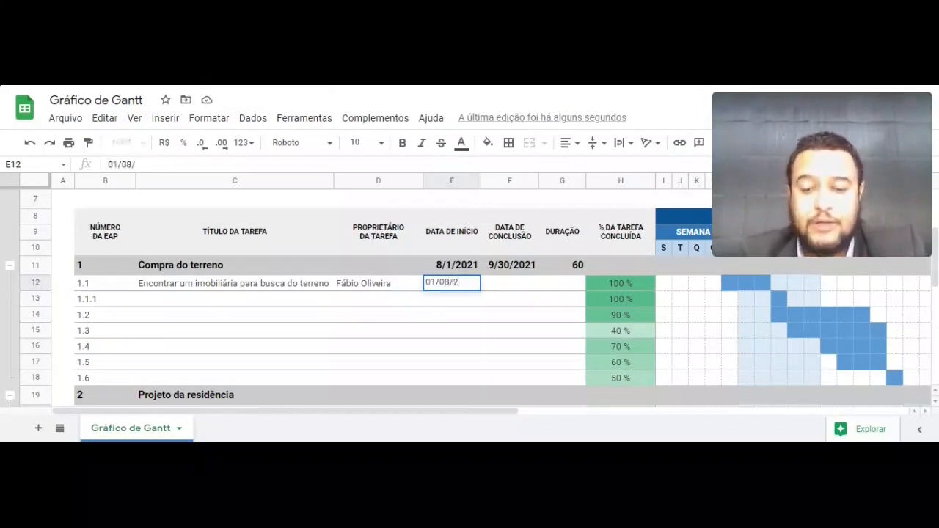
pyautogui.press('Return')
pyautogui.press('Up')
pyautogui.press('Right')
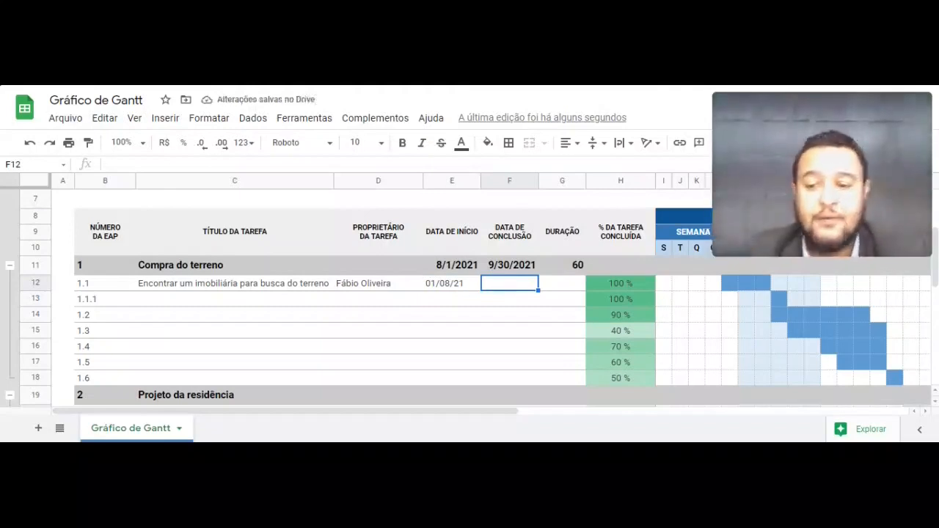
pyautogui.write('5')
pyautogui.press('Left')
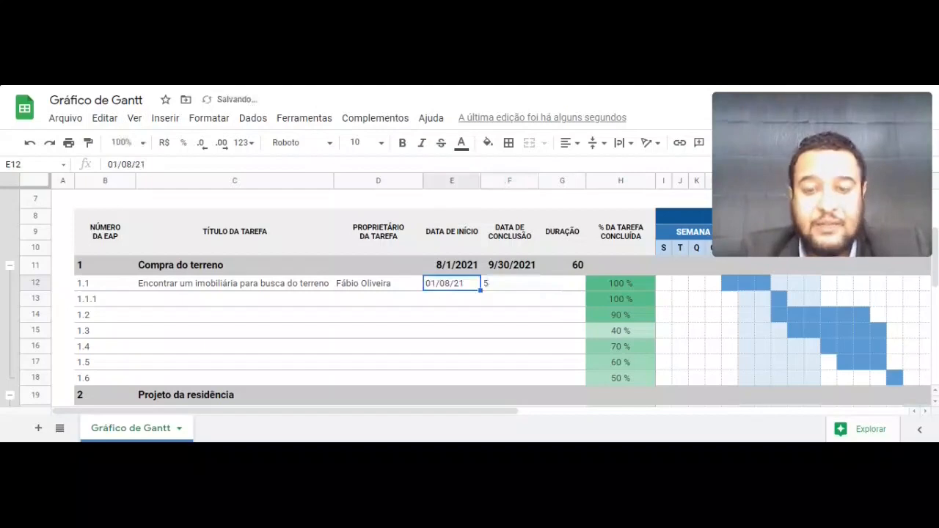
pyautogui.press('Right')
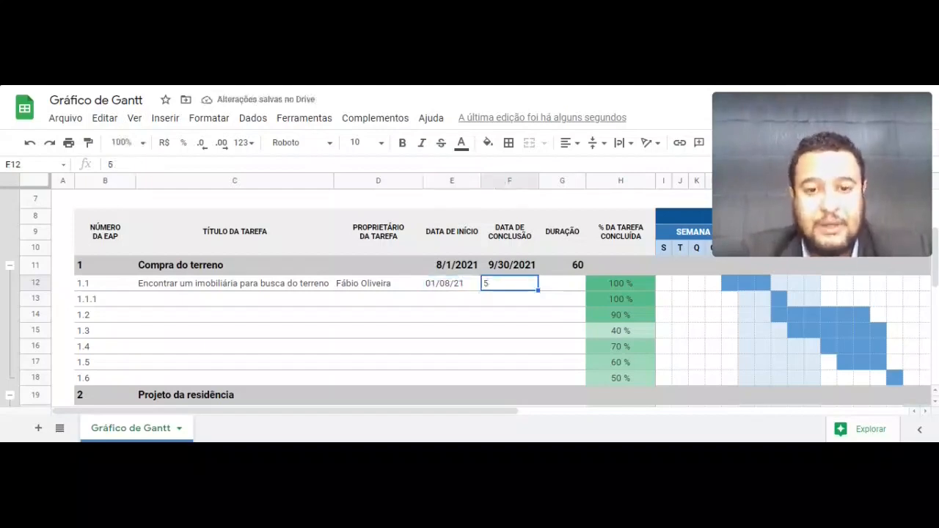
pyautogui.write('05/08/2021')
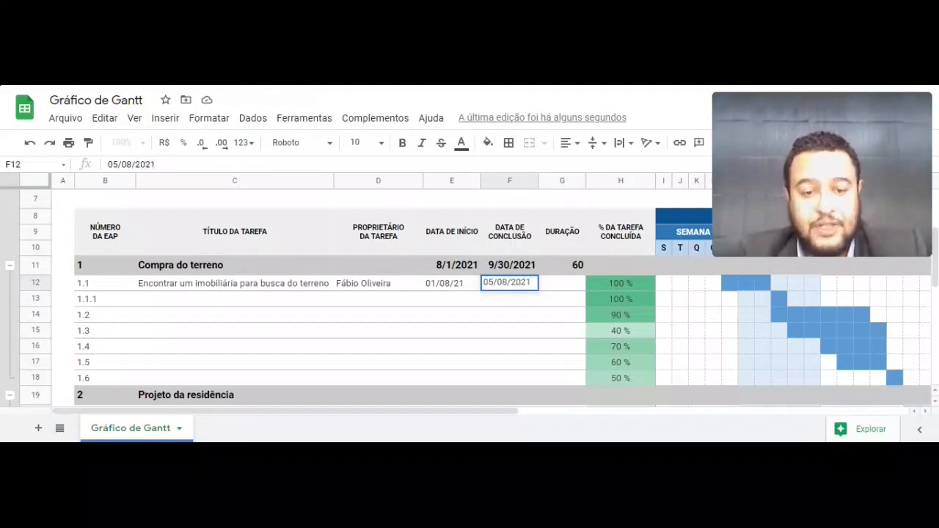
pyautogui.press('Return')
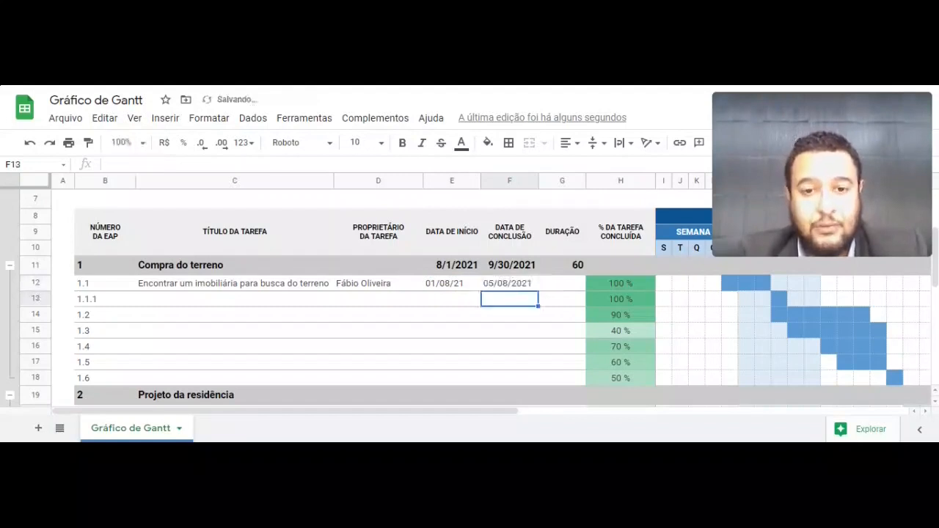
# - Give task 1.1 a duration of 5
pyautogui.press('Up')
pyautogui.press('Right')
pyautogui.write('5')
pyautogui.press('Return')
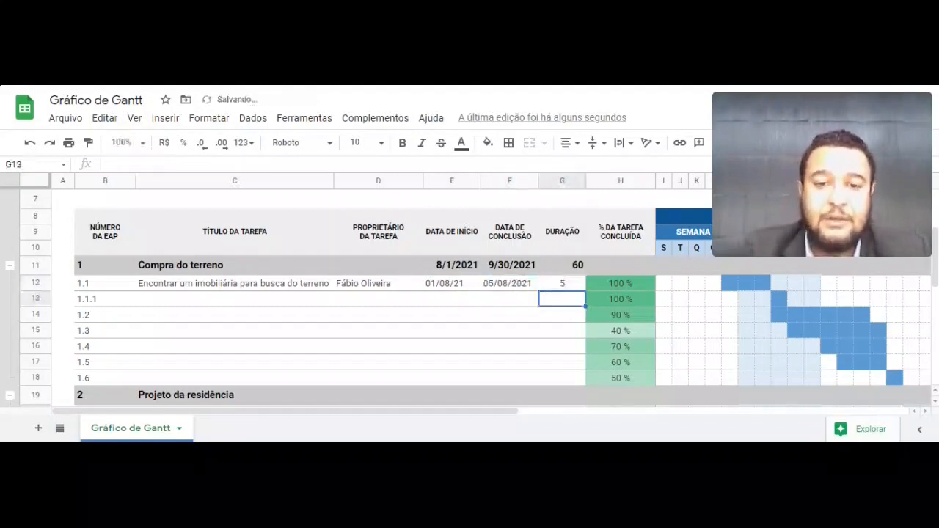
pyautogui.press('Up')
pyautogui.press('Right')
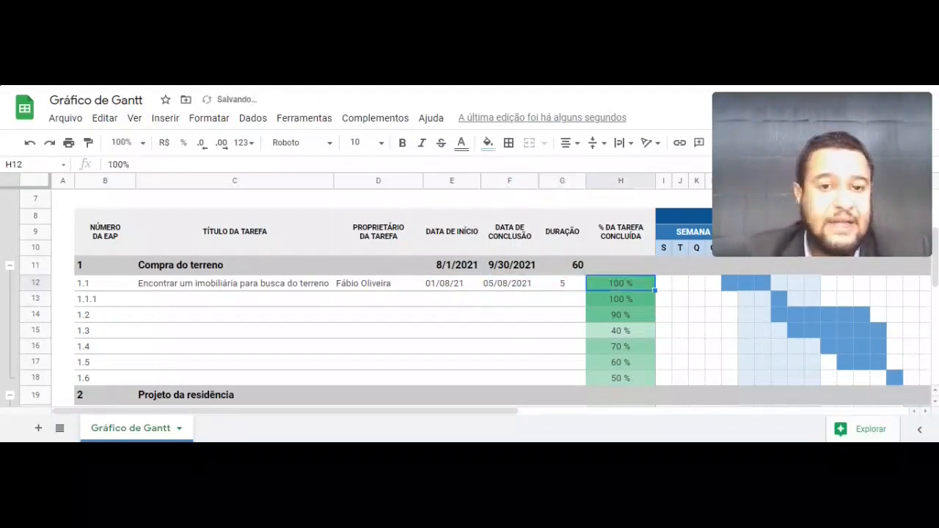
pyautogui.press('Down')
# - Clear the sample completion percentages in H13:H35
pyautogui.hotkey('shift', 'Down')
pyautogui.hotkey('shift', 'Down')
pyautogui.hotkey('shift', 'Down')
pyautogui.hotkey('shift', 'Down')
pyautogui.hotkey('shift', 'Down')
pyautogui.hotkey('shift', 'Down')
pyautogui.hotkey('shift', 'Down')
pyautogui.hotkey('shift', 'Down')
pyautogui.hotkey('shift', 'Down')
pyautogui.hotkey('shift', 'Down')
pyautogui.hotkey('shift', 'Down')
pyautogui.hotkey('shift', 'Down')
pyautogui.hotkey('shift', 'Down')
pyautogui.hotkey('shift', 'Down')
pyautogui.hotkey('shift', 'Down')
pyautogui.hotkey('shift', 'Down')
pyautogui.hotkey('shift', 'Down')
pyautogui.hotkey('shift', 'Down')
pyautogui.hotkey('shift', 'Down')
pyautogui.hotkey('shift', 'Down')
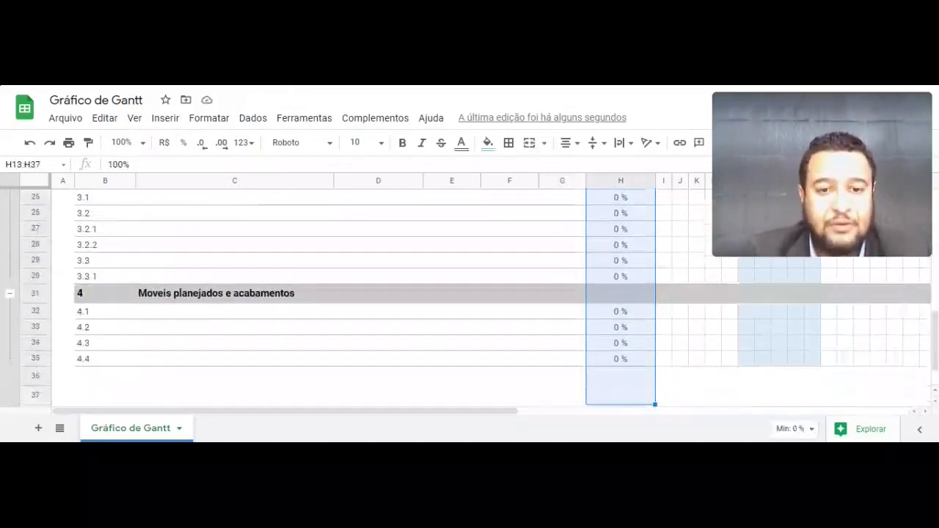
pyautogui.hotkey('shift', 'Up')
pyautogui.hotkey('shift', 'Down')
pyautogui.press('Delete')
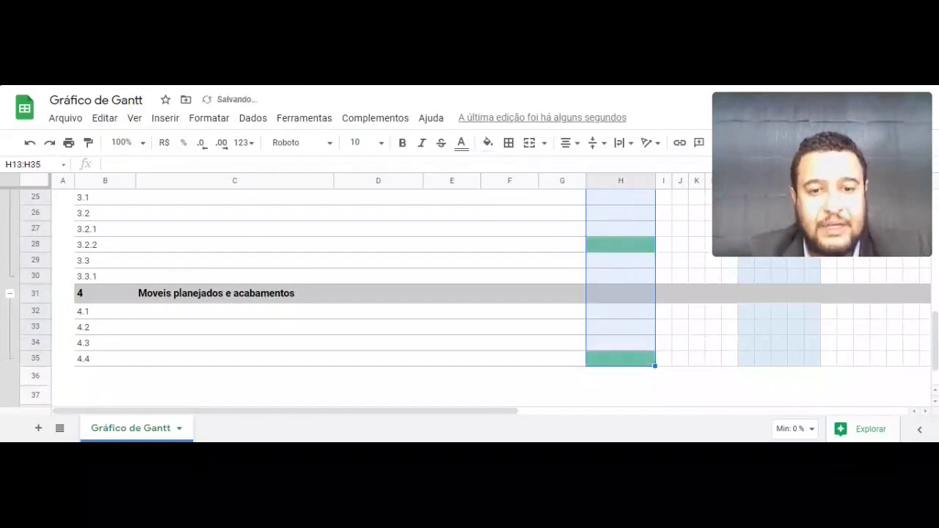
# - Enter 20% as task 1.1's percent complete in H12
pyautogui.press('Up')
pyautogui.press('Up')
pyautogui.press('Up')
pyautogui.press('Up')
pyautogui.press('Up')
pyautogui.press('Up')
pyautogui.press('Up')
pyautogui.press('Up')
pyautogui.press('Up')
pyautogui.press('Up')
pyautogui.press('Down')
pyautogui.press('Down')
pyautogui.press('Down')
pyautogui.press('Down')
pyautogui.press('Down')
pyautogui.press('Down')
pyautogui.press('Down')
pyautogui.press('Down')
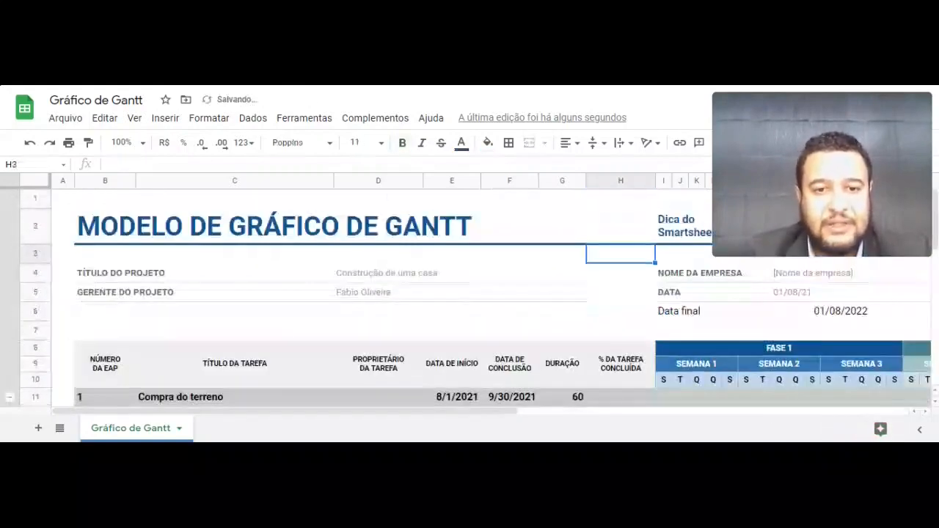
pyautogui.press('Down')
pyautogui.press('Right')
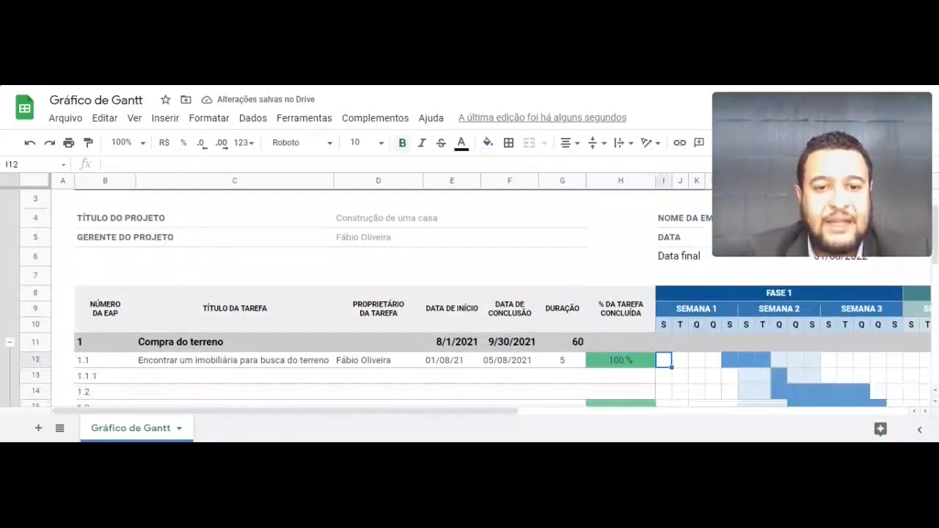
pyautogui.press('Left')
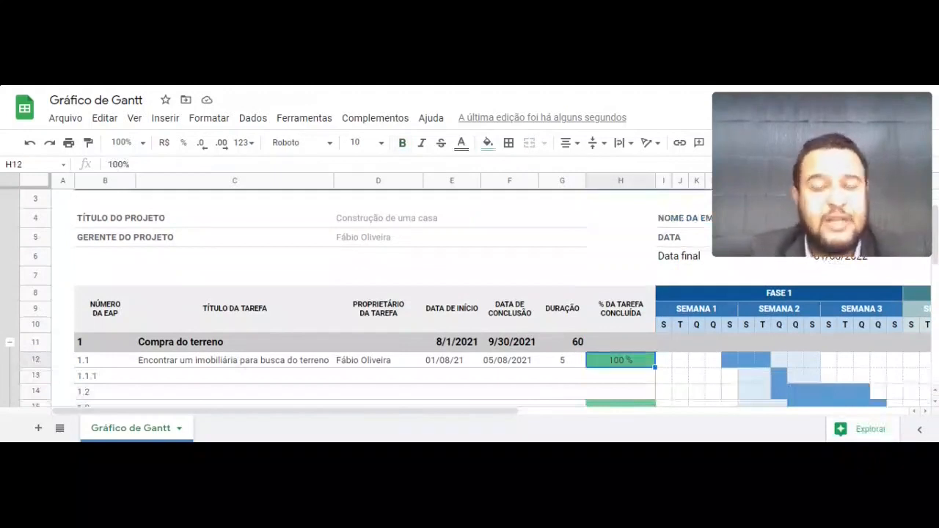
pyautogui.write('20%')
pyautogui.press('Return')
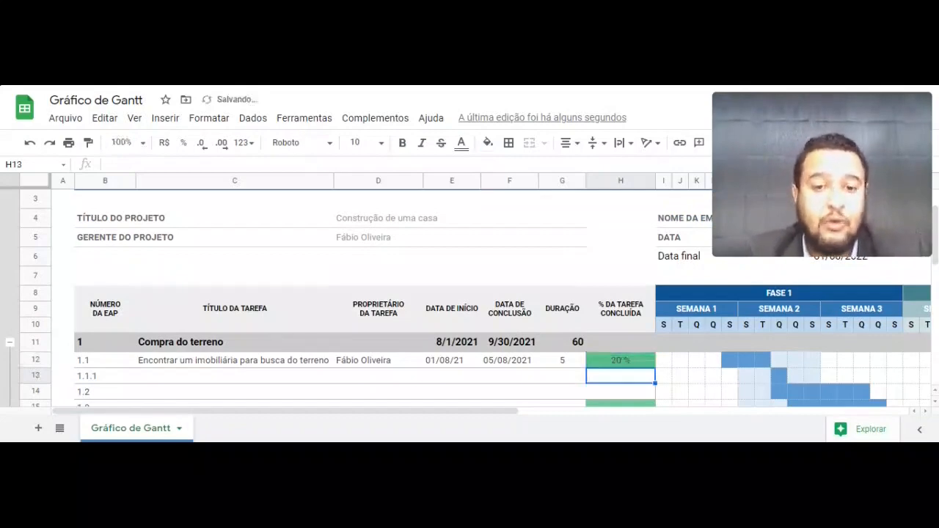
pyautogui.press('Left')
pyautogui.press('Left')
pyautogui.press('Left')
pyautogui.press('Left')
pyautogui.press('Left')
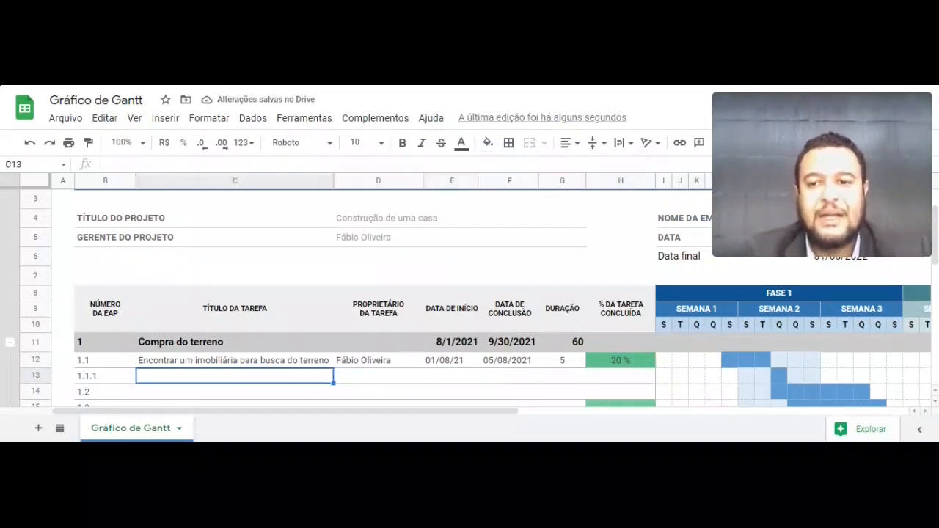
# - Review the subtask durations against the phase total of 60, testing 58 in G11 then undoing it
pyautogui.scroll(-3, 228, 321)
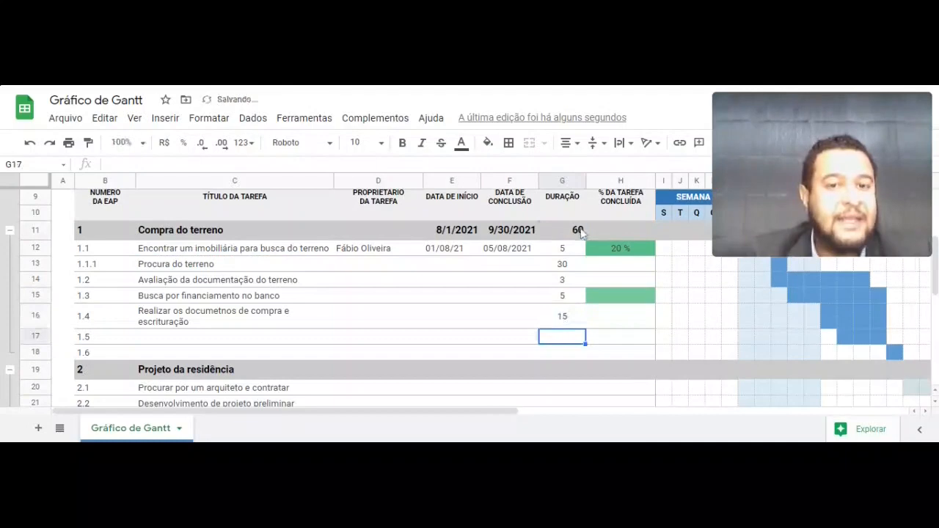
pyautogui.click(563, 230)
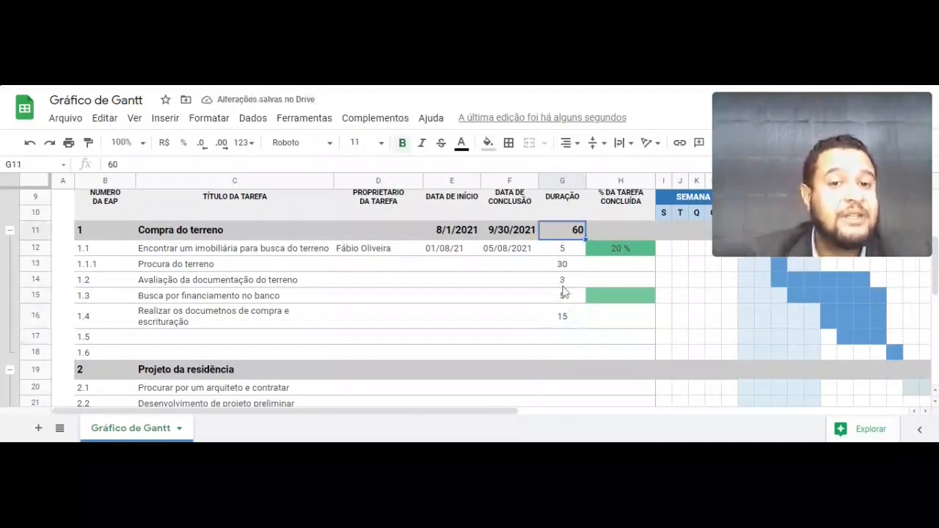
pyautogui.click(568, 250)
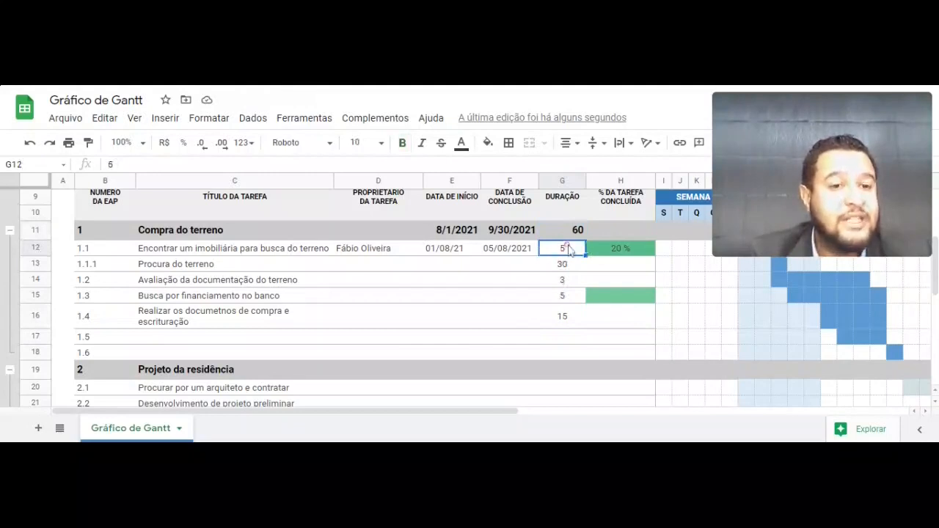
pyautogui.moveTo(569, 250); pyautogui.dragTo(561, 323)
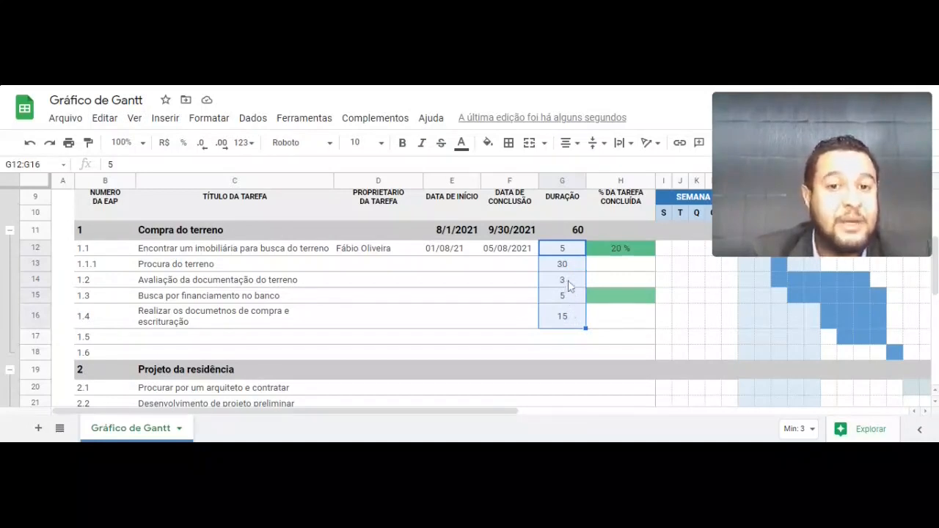
pyautogui.click(581, 229)
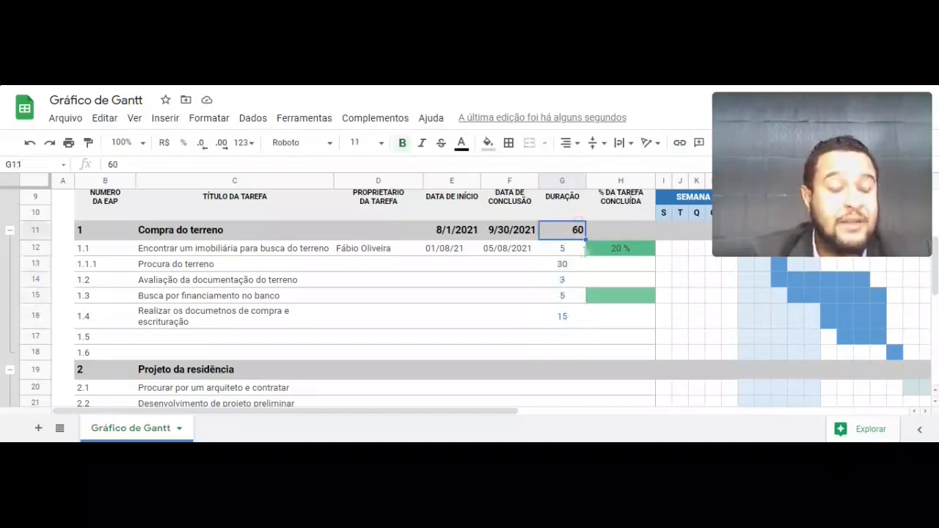
pyautogui.write('58')
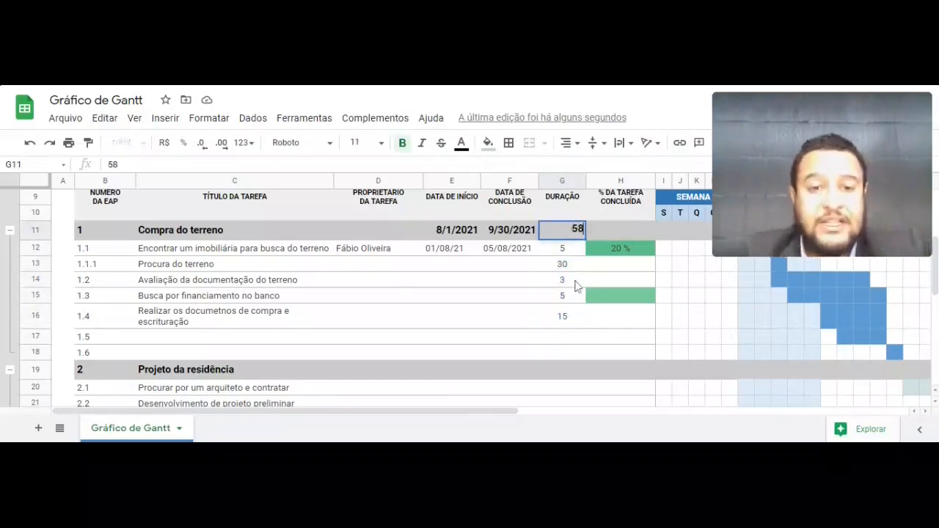
pyautogui.press('Return')
pyautogui.hotkey('ctrl', 'z')
# - Enter 10 as the duration of task 1.2 in G14 and task 1.3 in G15
pyautogui.click(563, 280)
pyautogui.write('10')
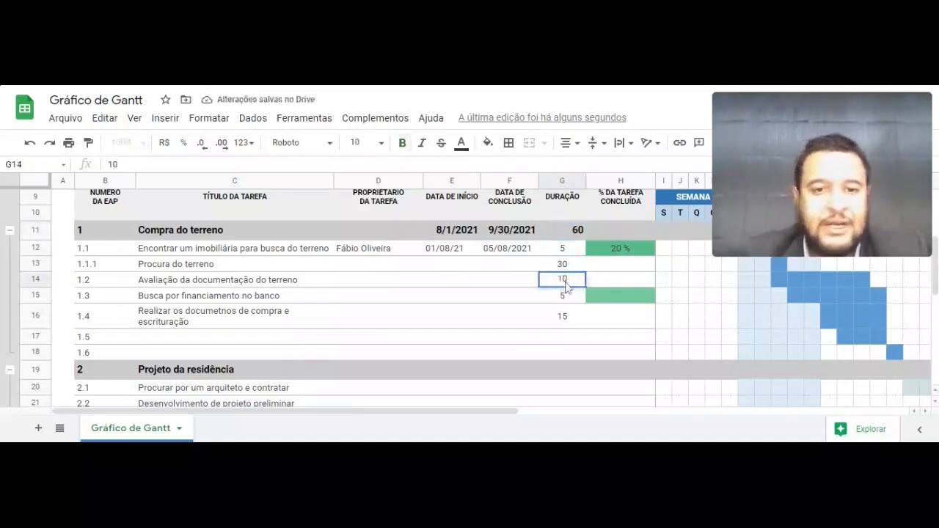
pyautogui.press('Return')
pyautogui.write('10')
pyautogui.press('Return')
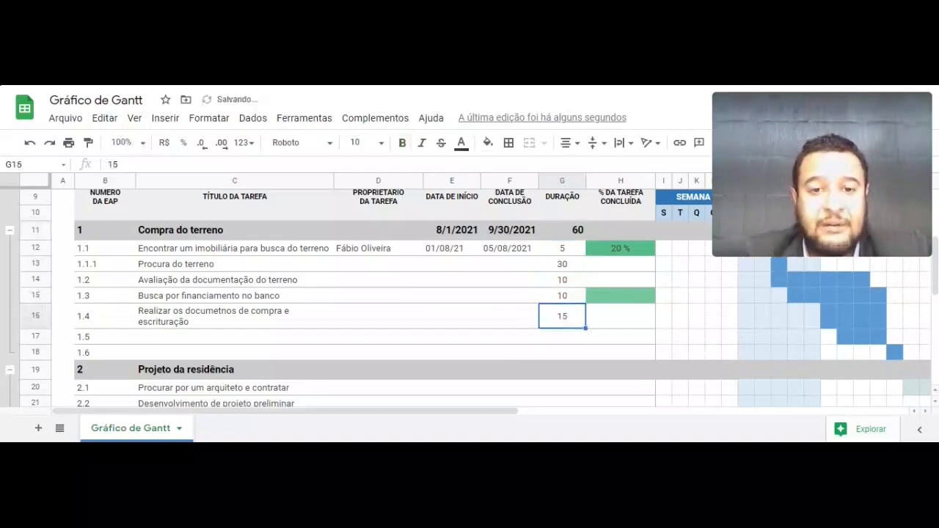
pyautogui.click(567, 266)
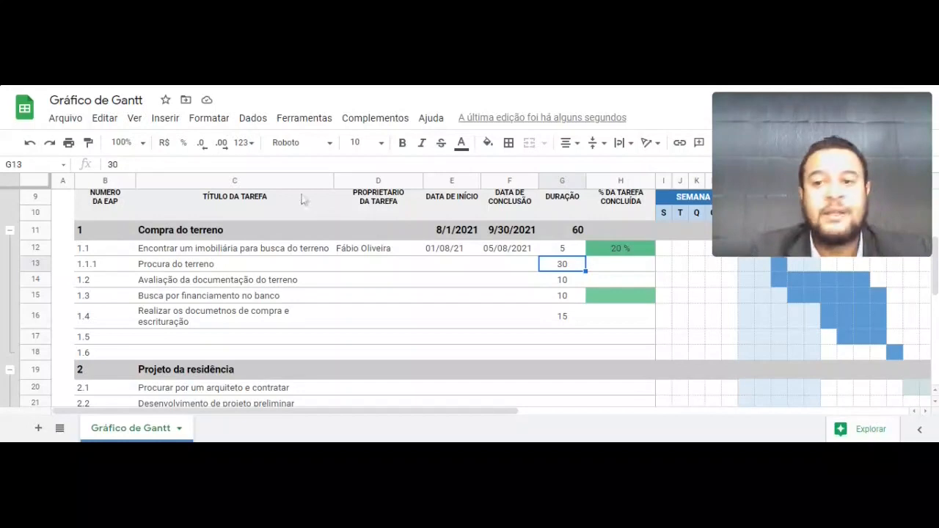
pyautogui.click(250, 253)
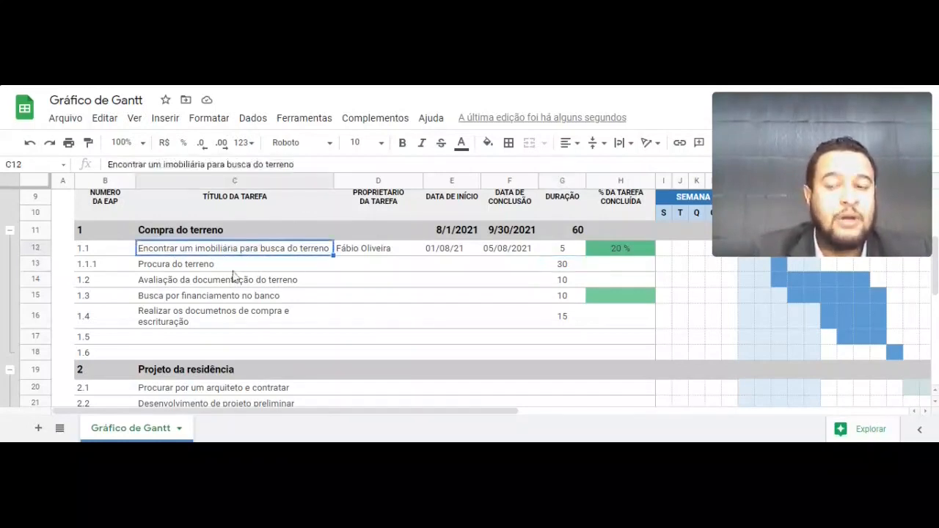
pyautogui.click(233, 269)
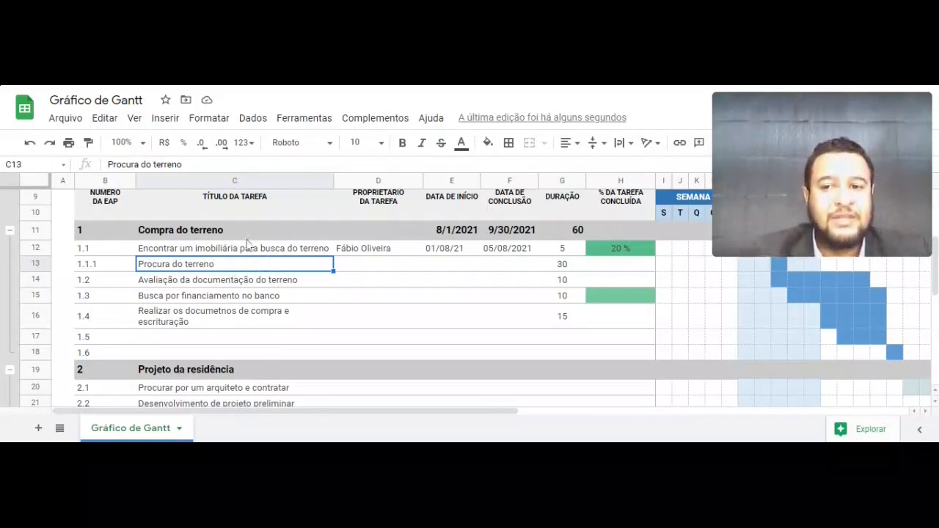
pyautogui.click(244, 249)
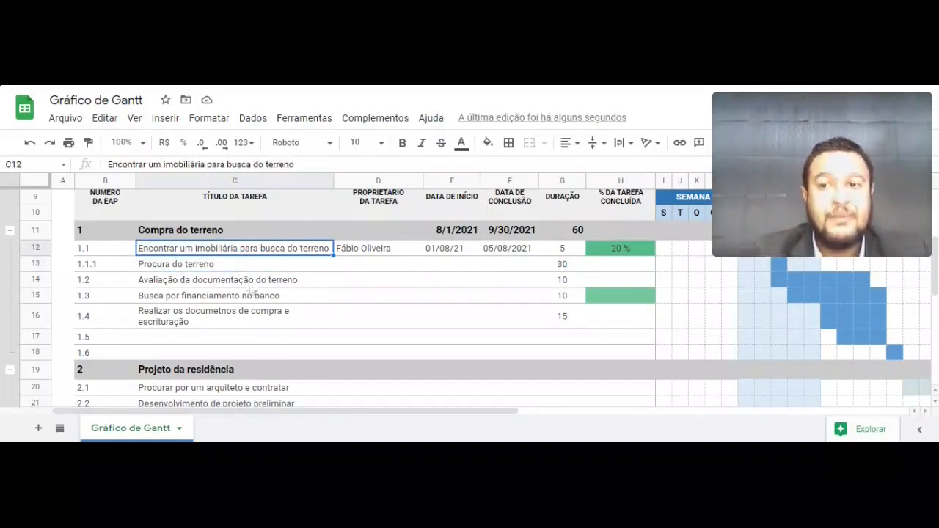
pyautogui.click(247, 281)
pyautogui.click(252, 269)
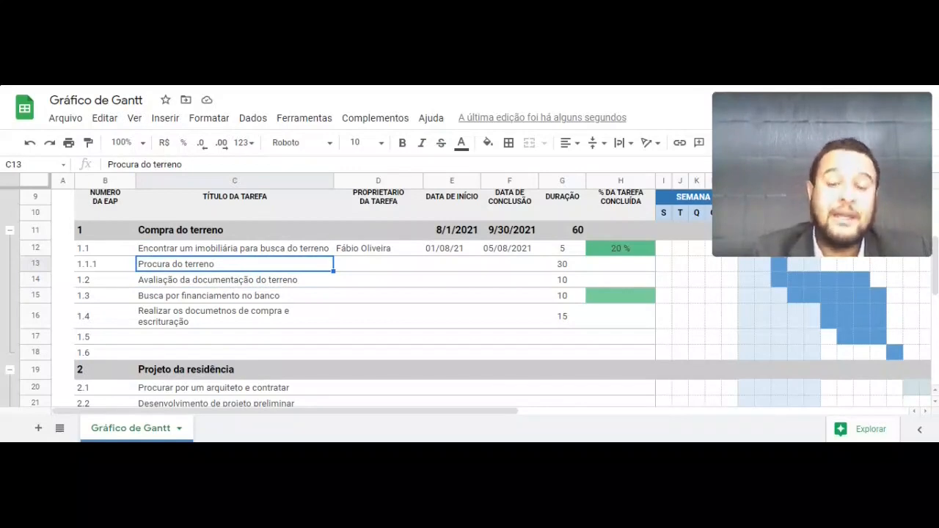
pyautogui.click(262, 298)
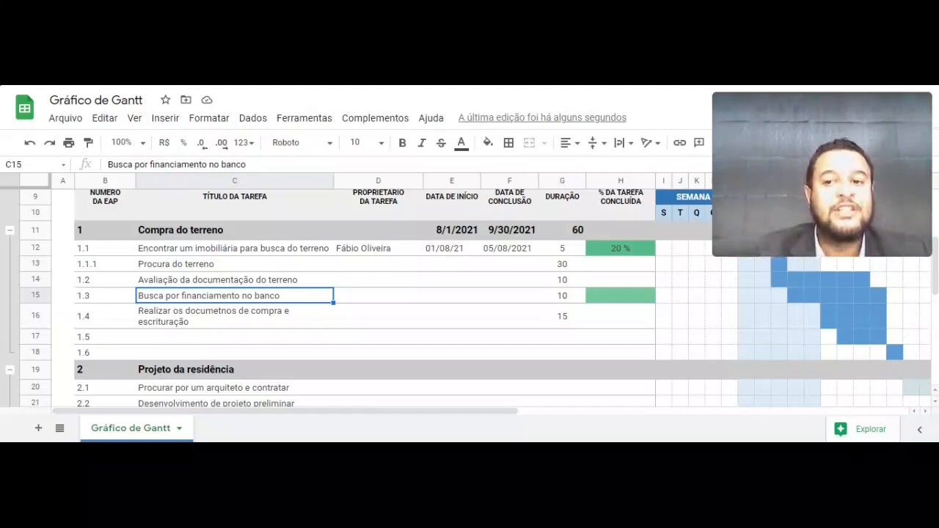
pyautogui.click(268, 284)
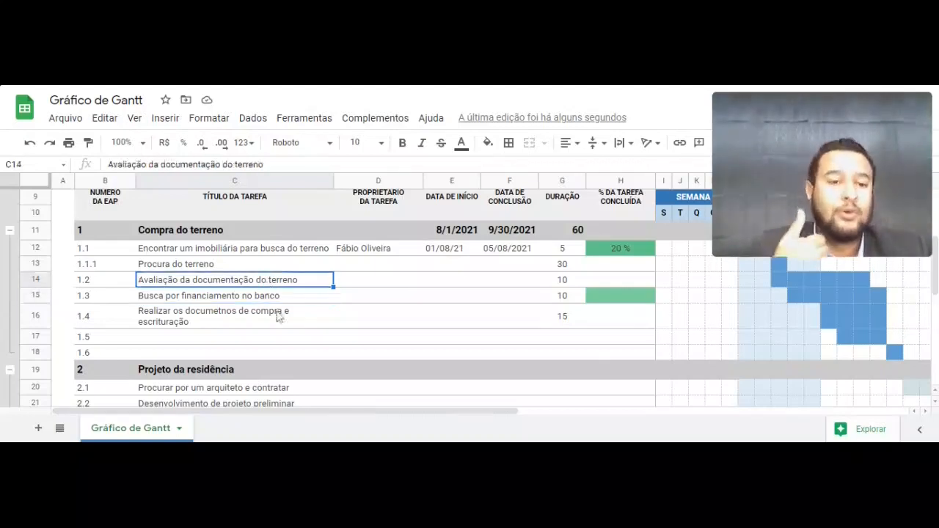
pyautogui.click(272, 297)
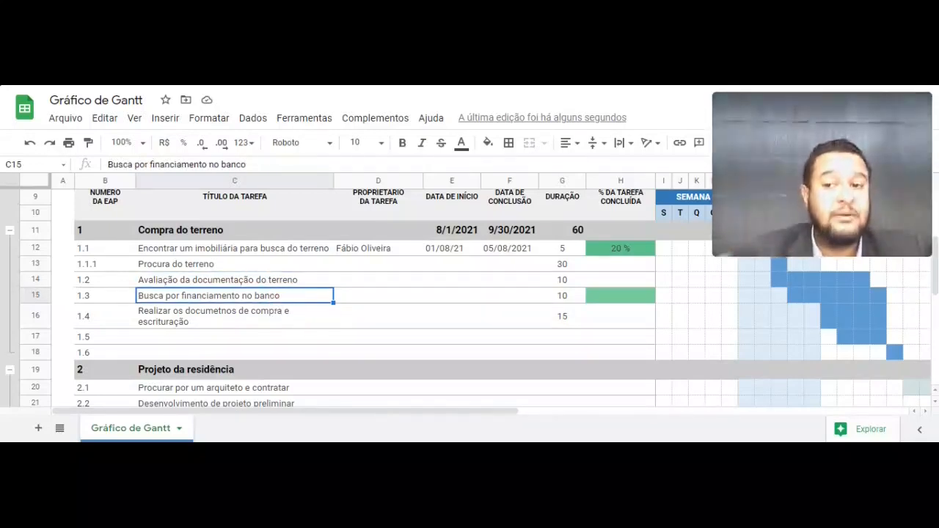
pyautogui.click(560, 299)
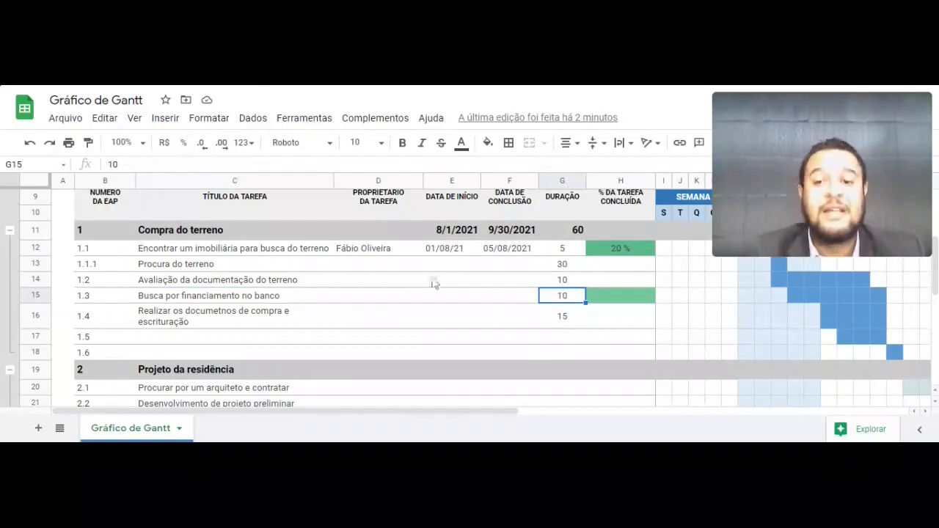
pyautogui.moveTo(390, 283); pyautogui.dragTo(392, 302)
pyautogui.click(277, 285)
pyautogui.moveTo(278, 285); pyautogui.dragTo(273, 298)
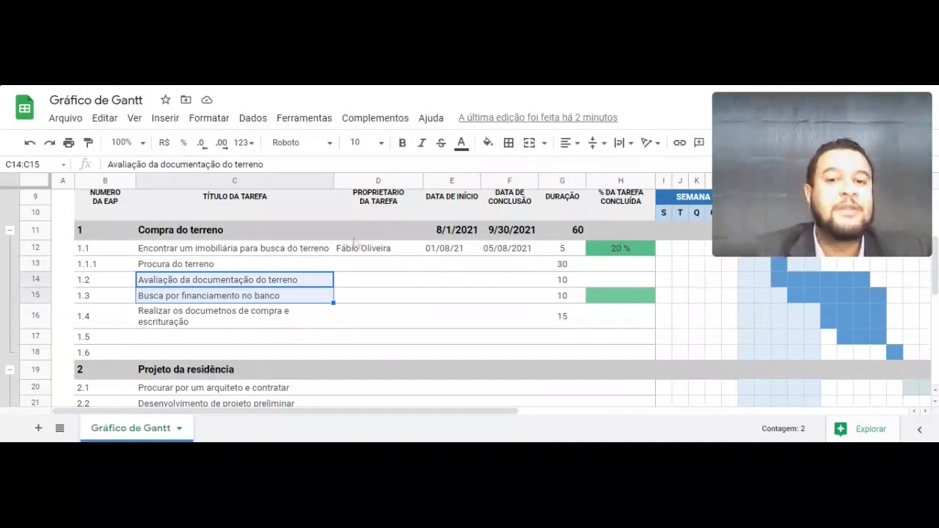
pyautogui.click(579, 232)
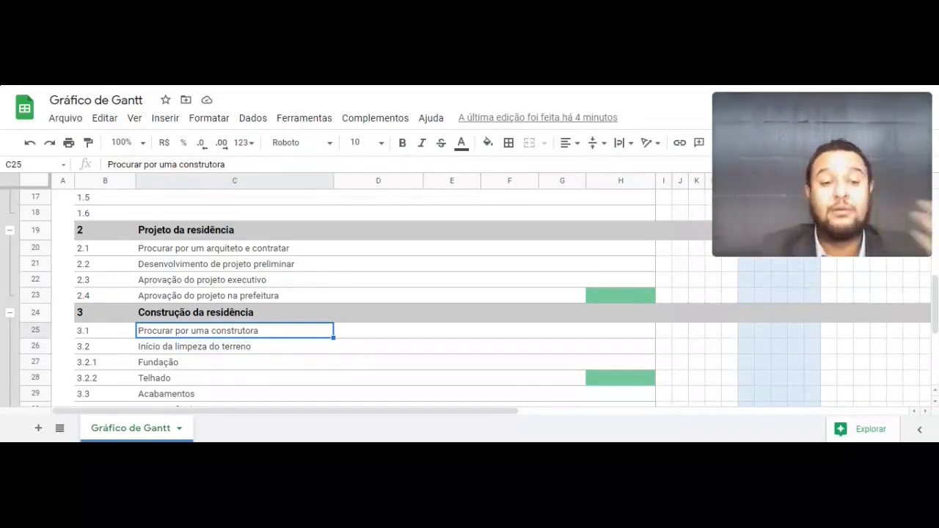
# - Review the land-purchase tasks' 100%, 40%, 60% and 40% completion and the phase's 48,00%
pyautogui.scroll(2, 353, 293)
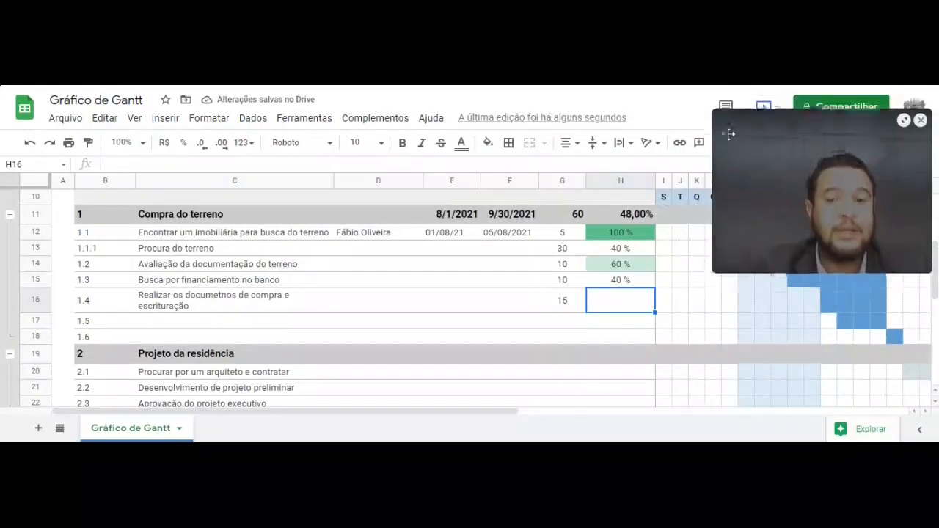
pyautogui.moveTo(727, 132); pyautogui.dragTo(126, 164)
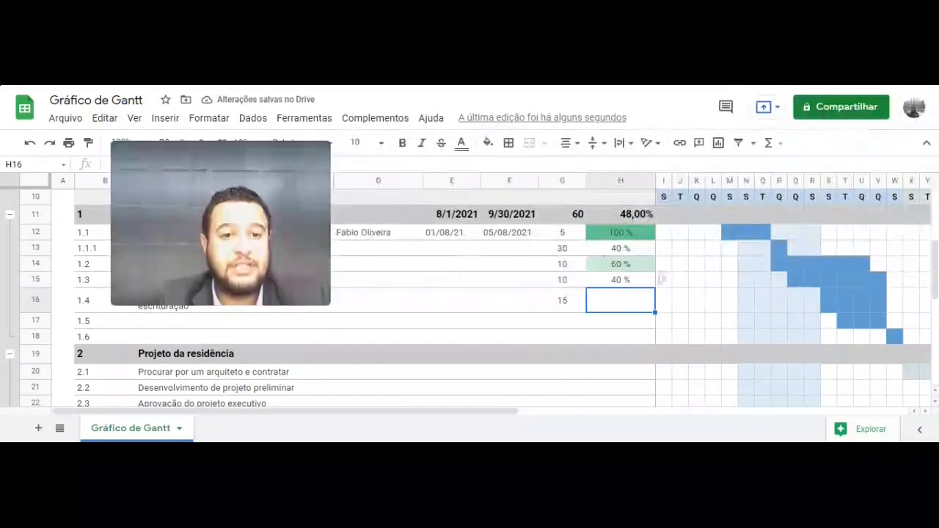
pyautogui.scroll(2, 865, 311)
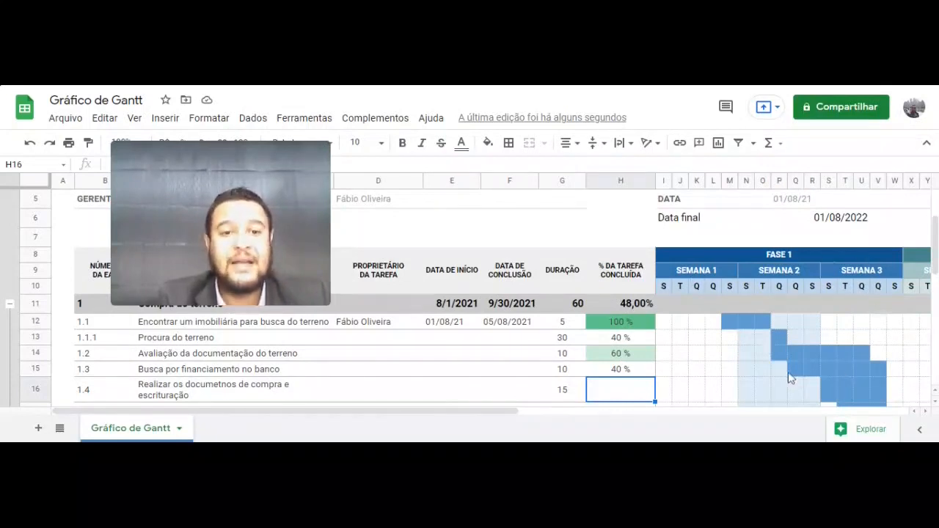
pyautogui.scroll(-1, 790, 374)
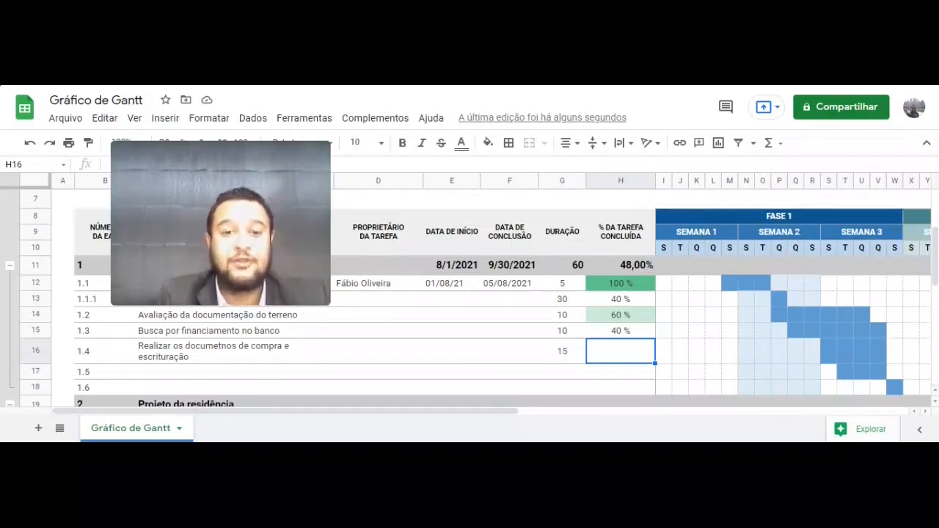
pyautogui.scroll(-1, 799, 237)
pyautogui.click(730, 251)
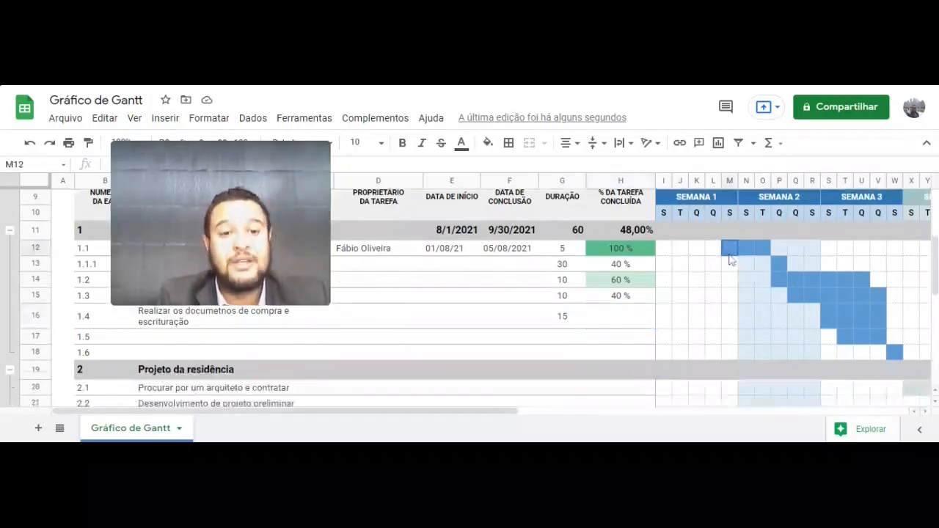
pyautogui.click(782, 266)
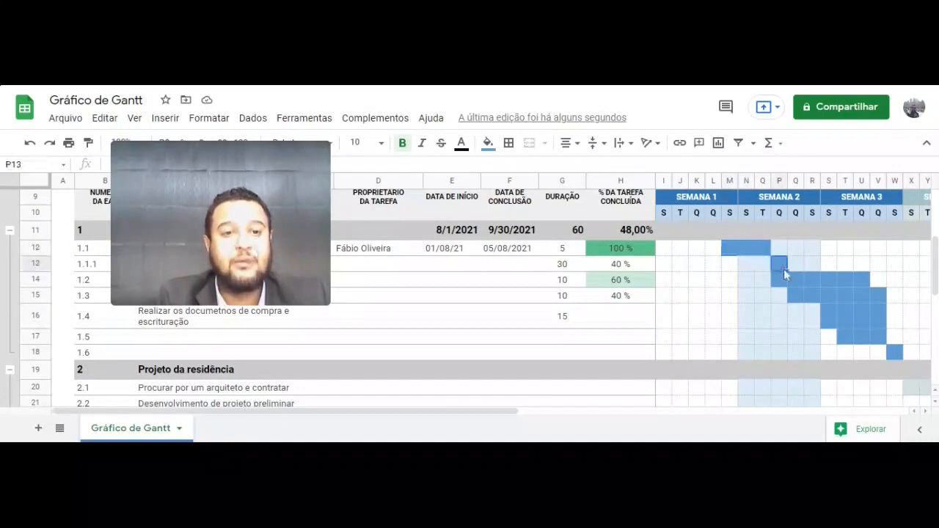
pyautogui.click(860, 311)
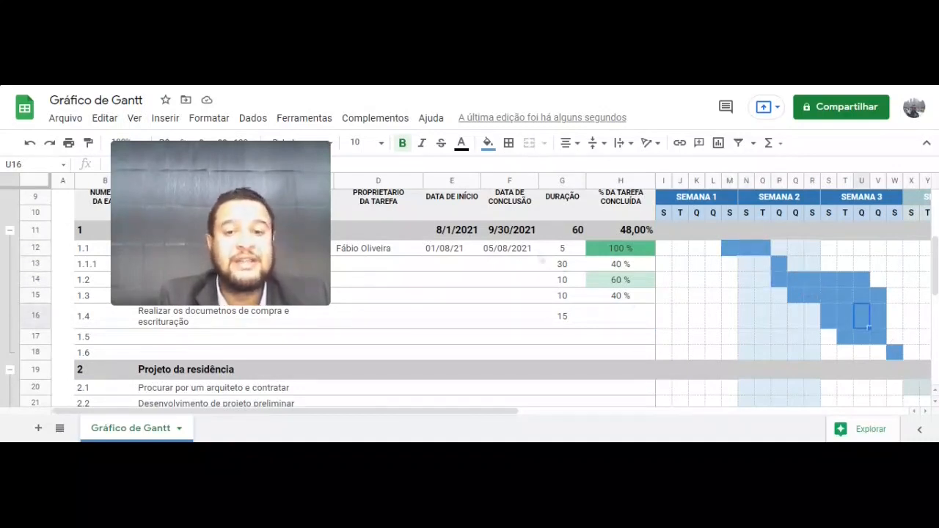
pyautogui.click(445, 268)
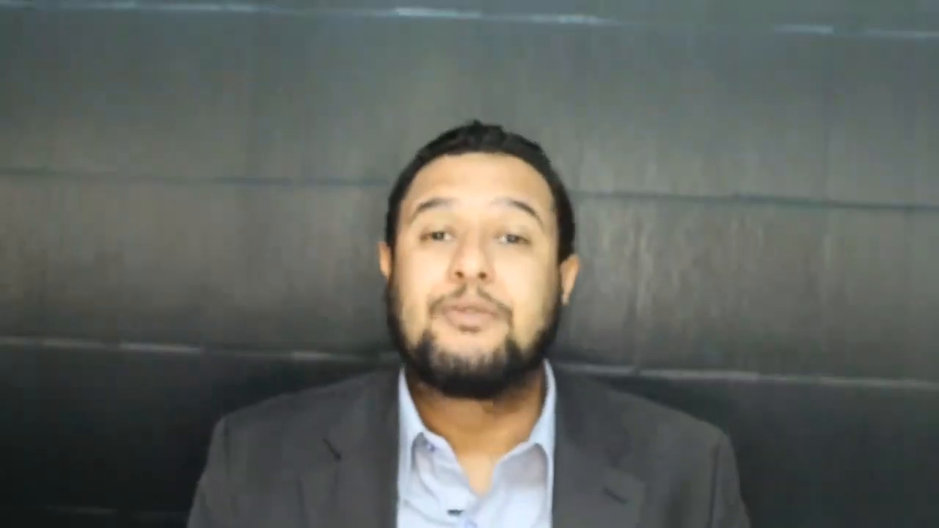